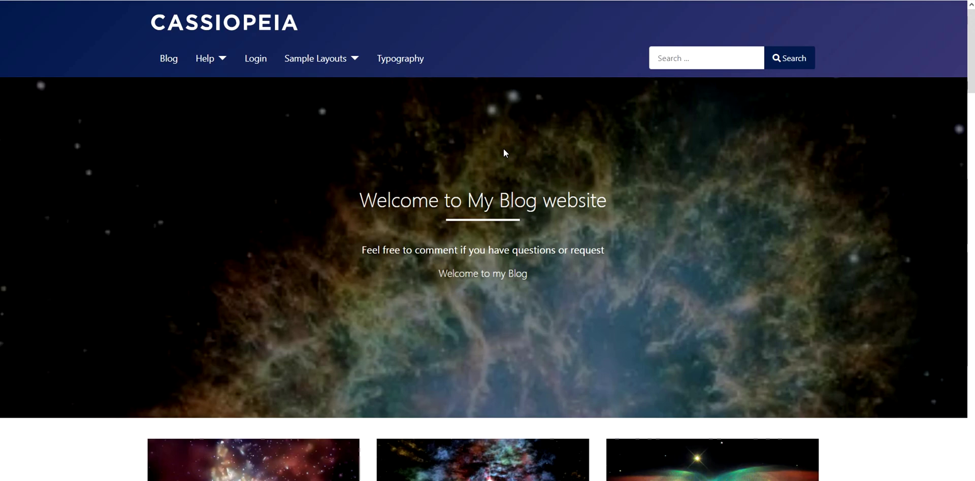
Examine the blog home page from the welcome banner through the articles to the footer and back to the header.
scroll(610, 206, "down", 5)
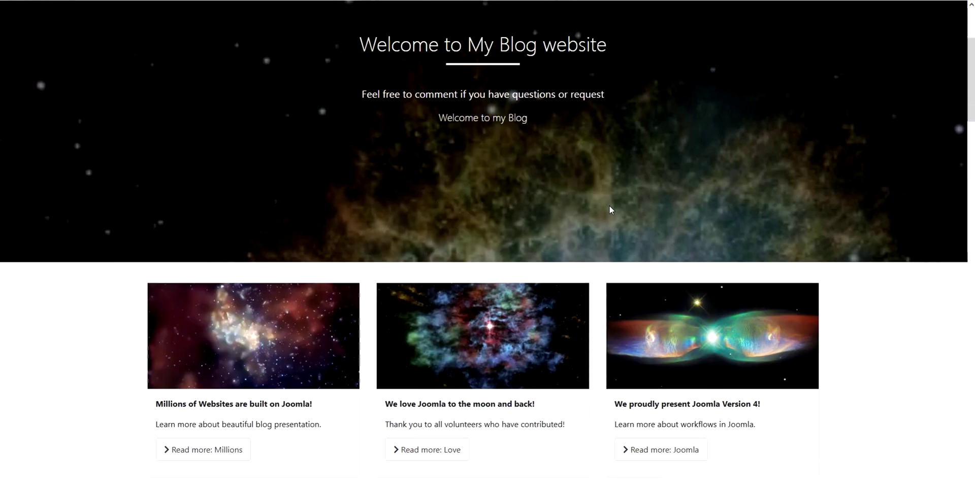
scroll(610, 208, "down", 7)
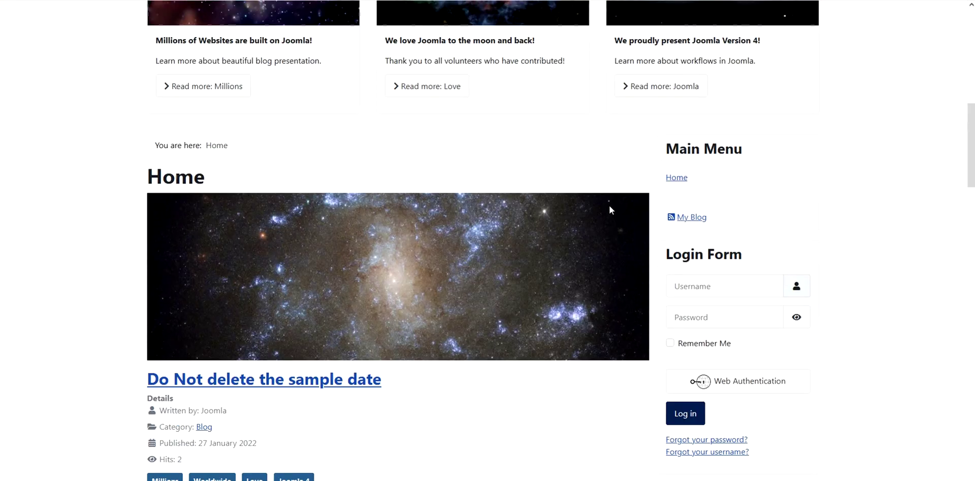
scroll(610, 206, "down", 7)
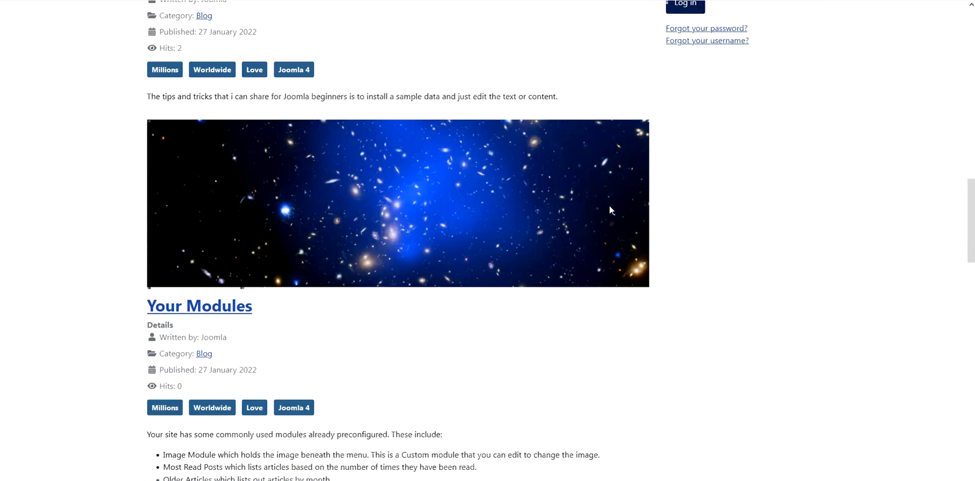
scroll(609, 208, "down", 11)
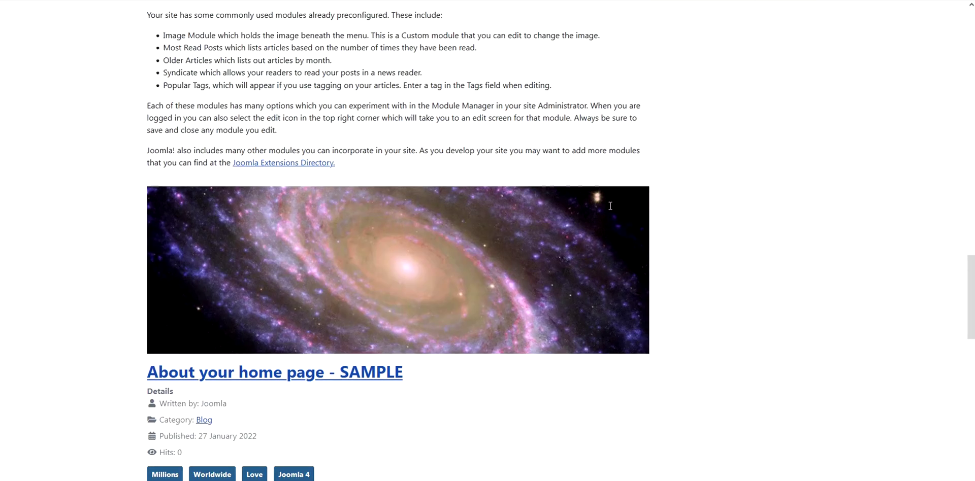
scroll(611, 210, "down", 9)
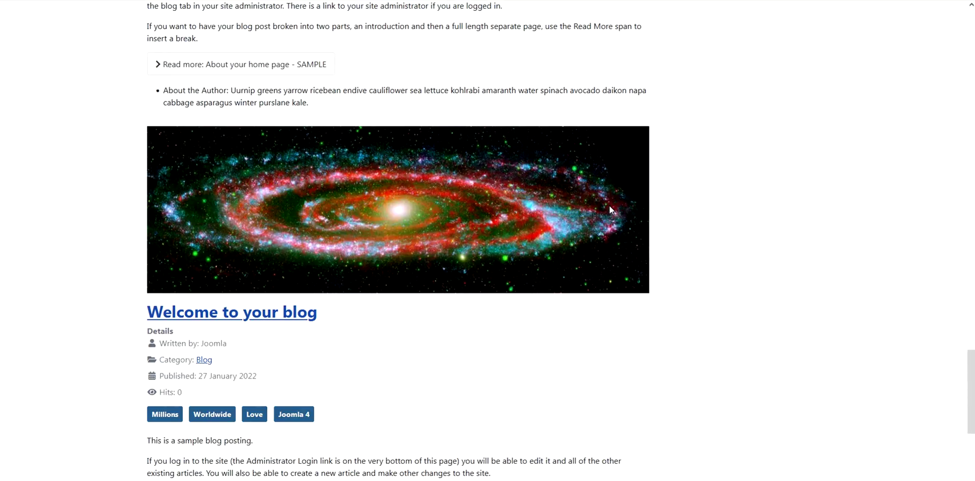
scroll(611, 210, "down", 3)
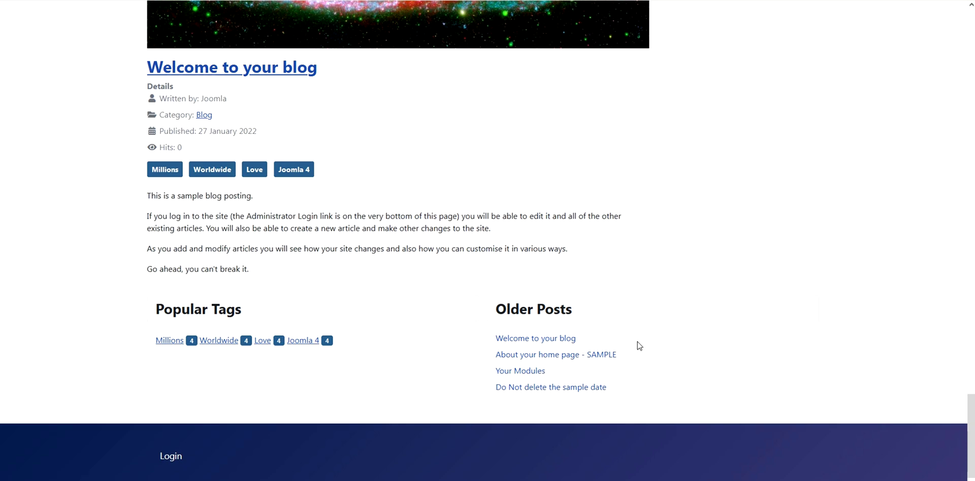
scroll(639, 344, "up", 1)
scroll(638, 344, "up", 12)
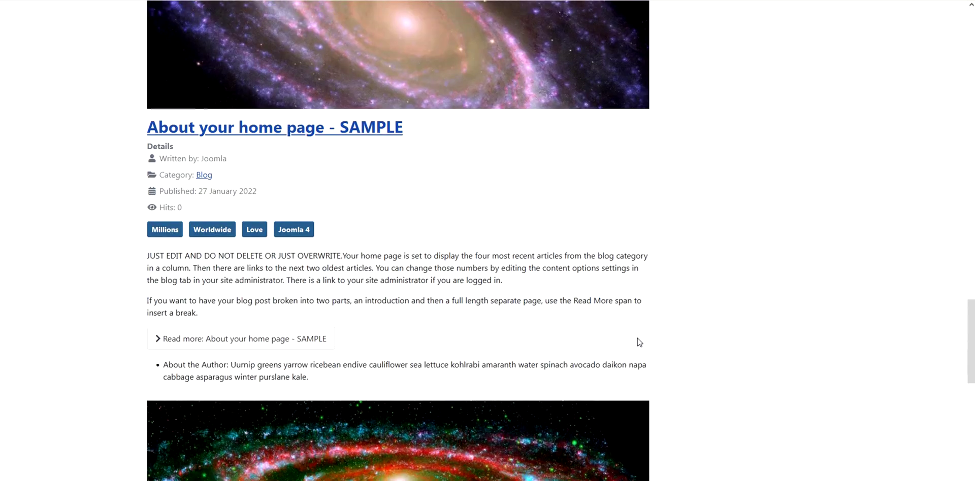
scroll(638, 342, "up", 12)
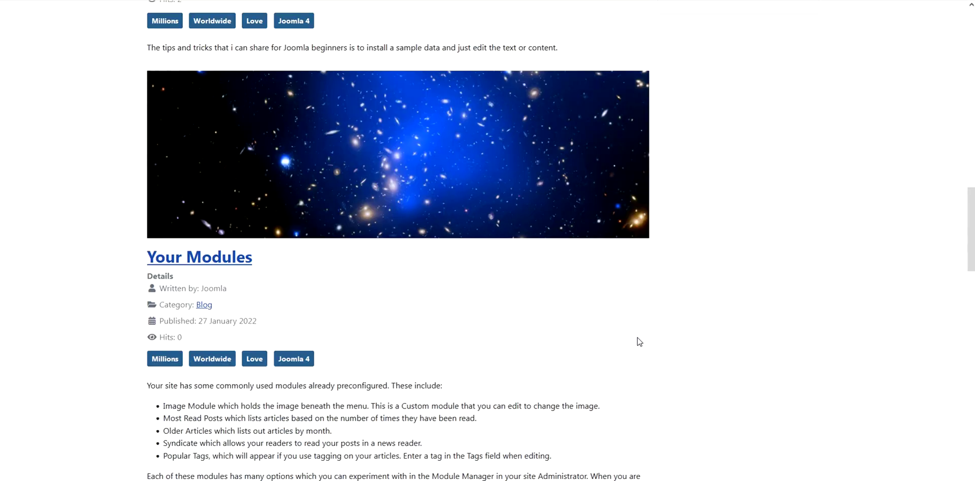
scroll(638, 341, "up", 3)
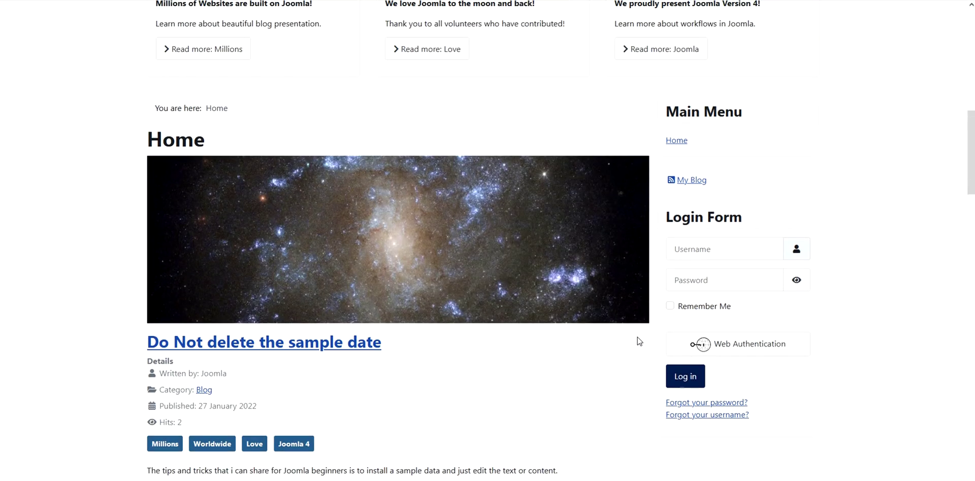
scroll(639, 341, "down", 2)
scroll(638, 337, "up", 8)
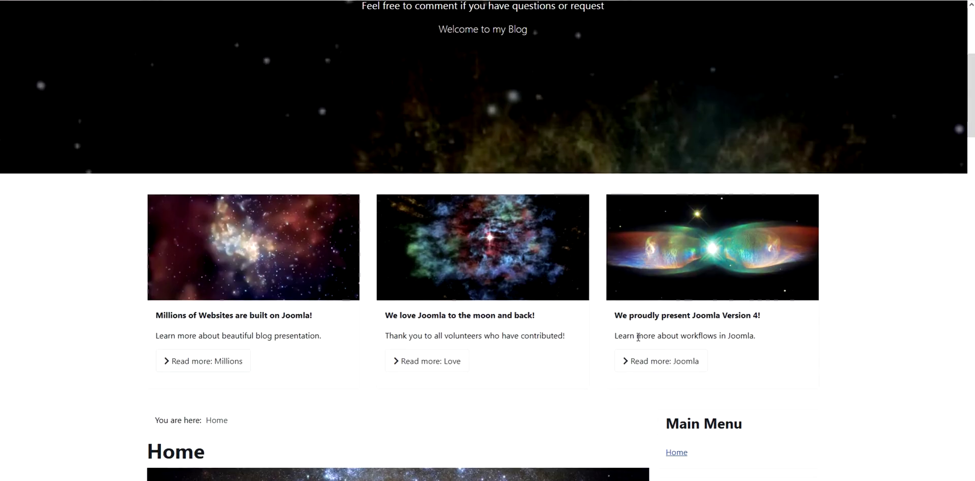
scroll(638, 337, "up", 5)
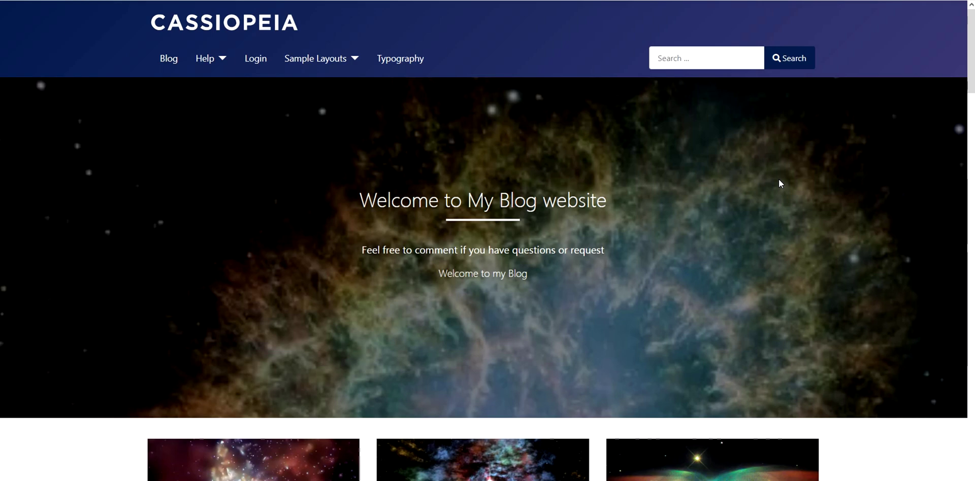
Examine the home page's featured cards, first articles, main menu and login form, returning to the site header.
scroll(779, 181, "down", 2)
scroll(778, 178, "down", 2)
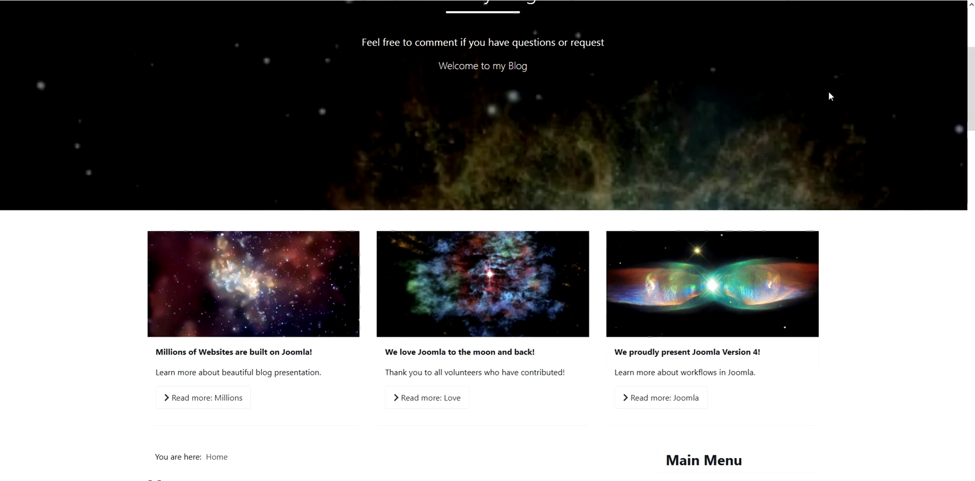
scroll(831, 96, "down", 3)
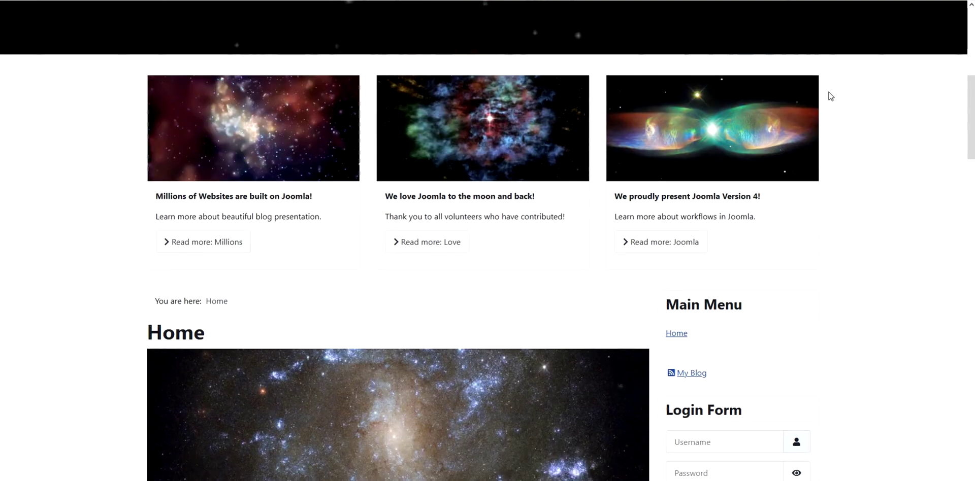
scroll(830, 96, "down", 6)
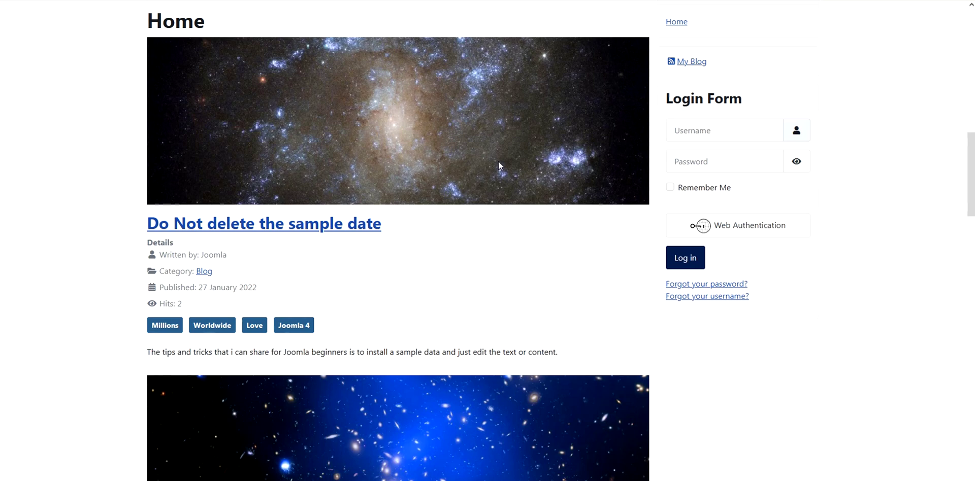
scroll(498, 162, "down", 3)
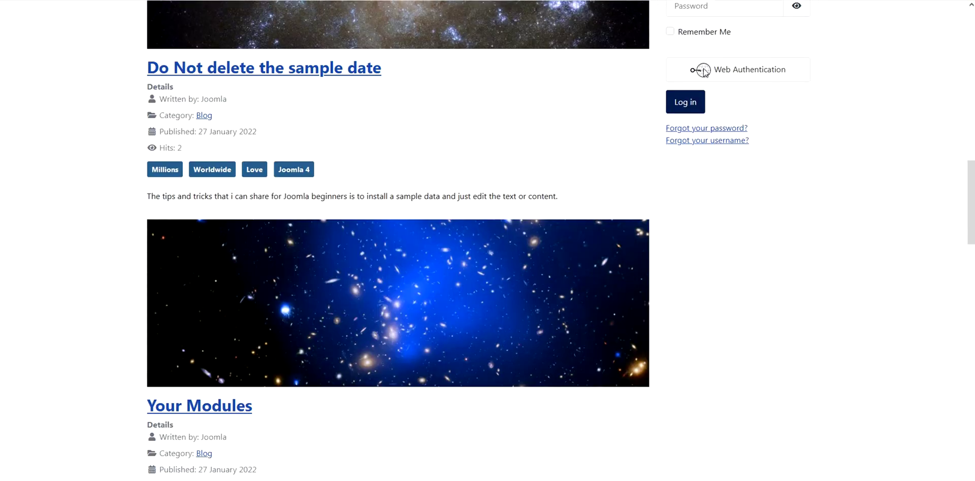
scroll(703, 109, "down", 3)
scroll(703, 109, "up", 8)
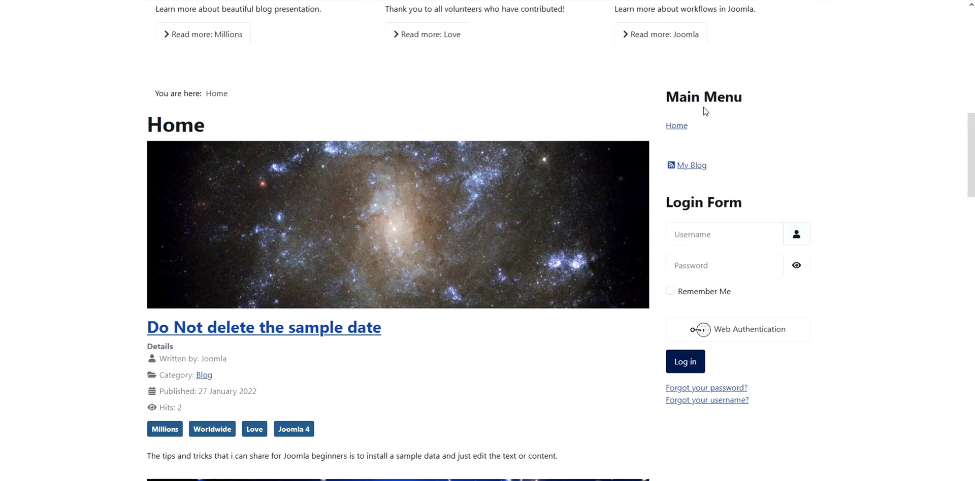
scroll(706, 110, "up", 12)
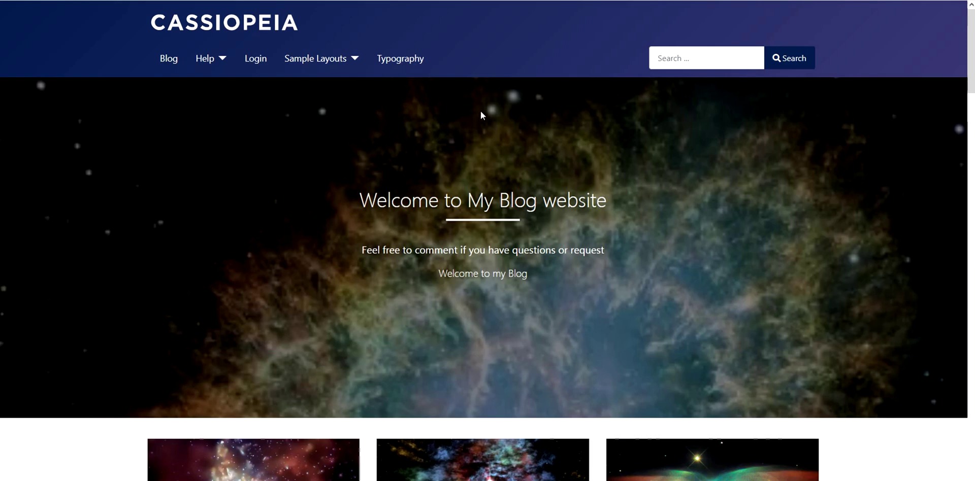
Check how the header with the navigation menu behaves while moving between the banner and the first blog article.
scroll(395, 116, "down", 2)
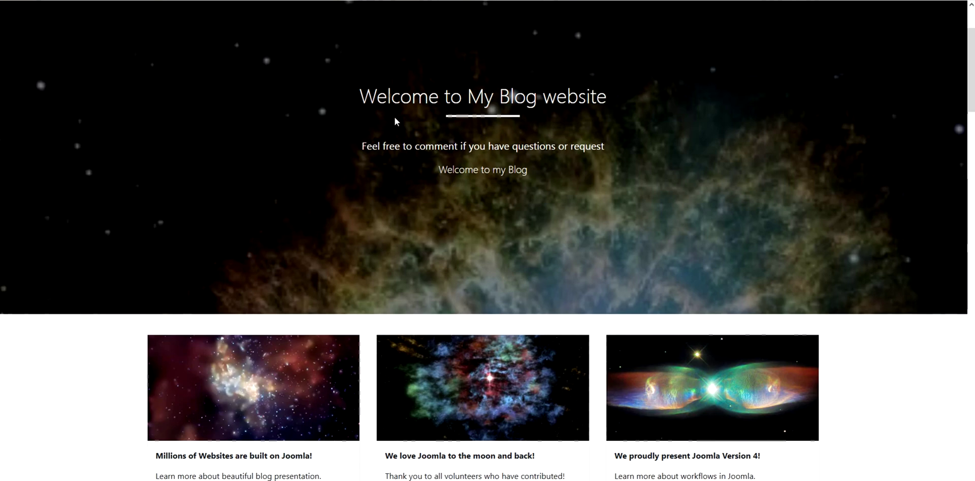
scroll(394, 118, "up", 2)
scroll(395, 118, "down", 6)
scroll(394, 113, "down", 6)
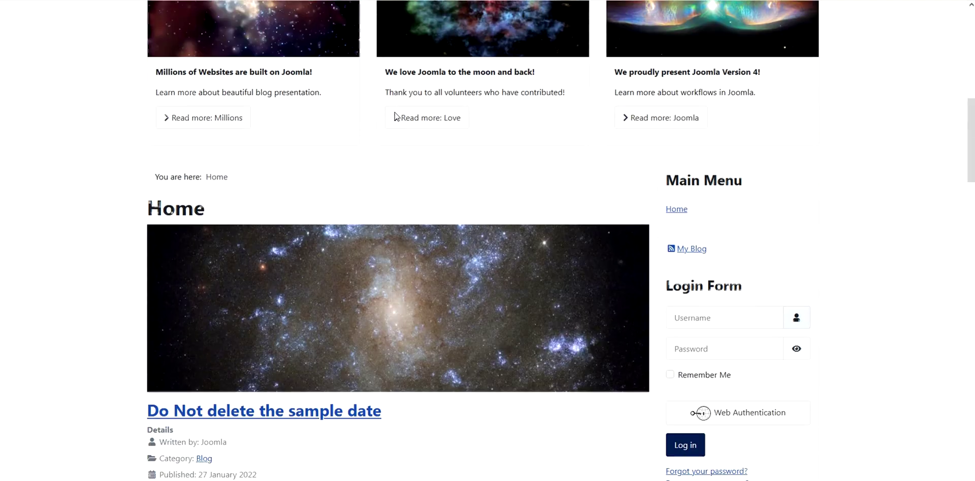
scroll(394, 116, "down", 2)
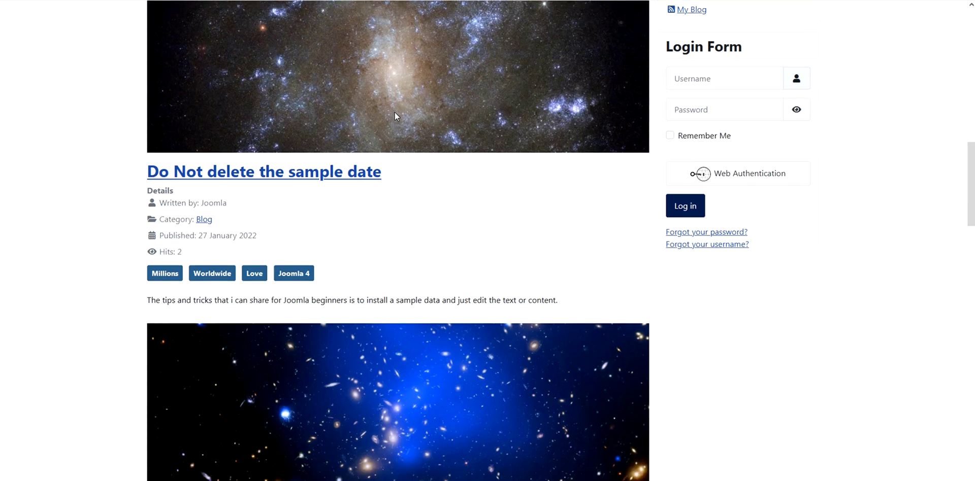
scroll(395, 109, "up", 9)
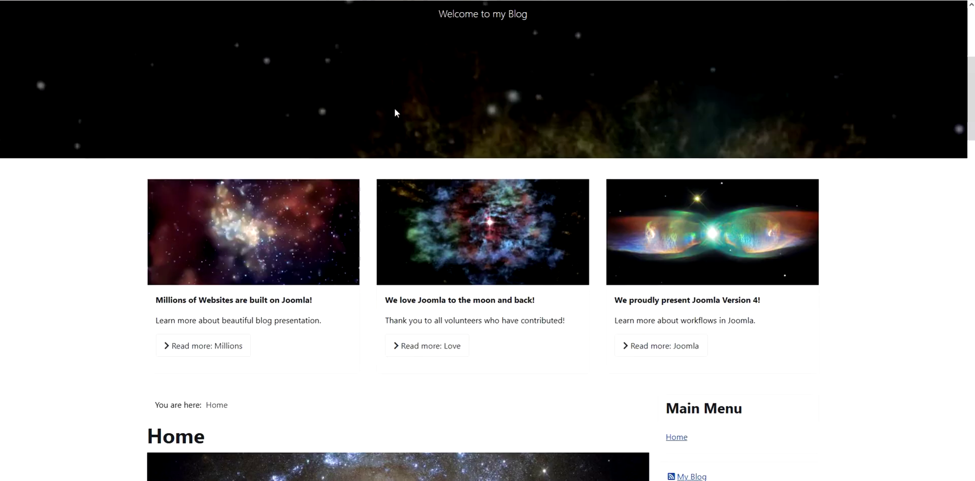
scroll(394, 109, "up", 5)
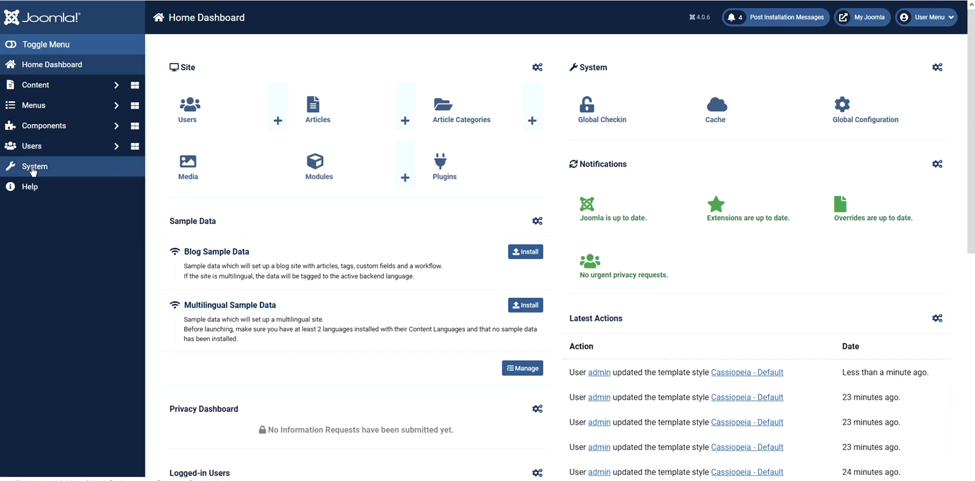
In the Joomla administrator, open the Cassiopeia - Default site template style for editing.
left_click(33, 172)
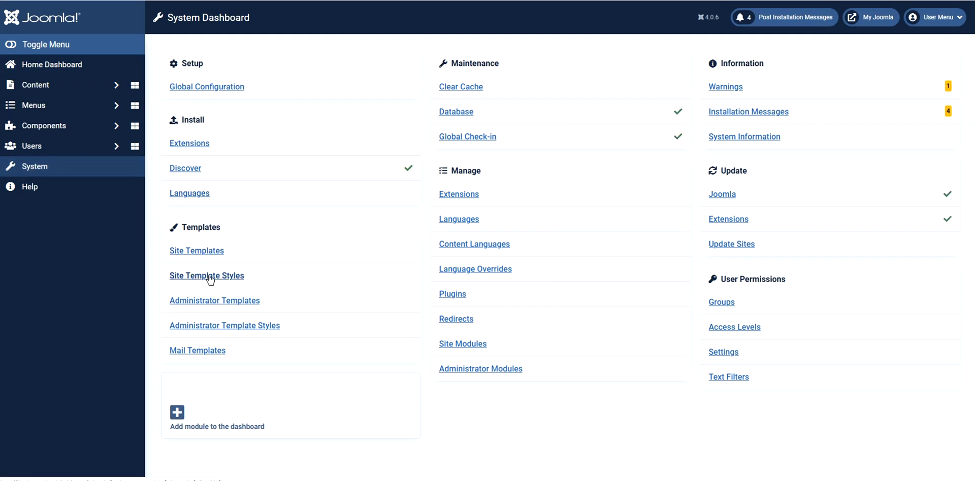
left_click(210, 277)
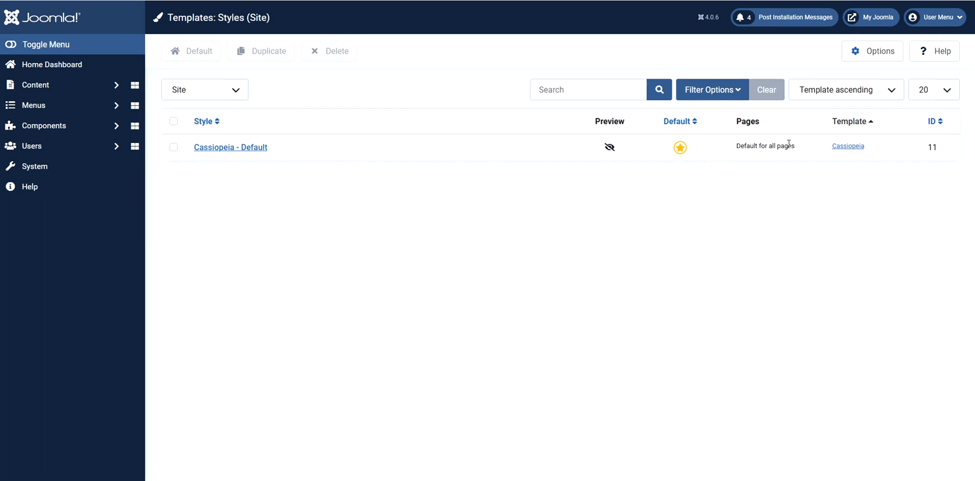
left_click(254, 151)
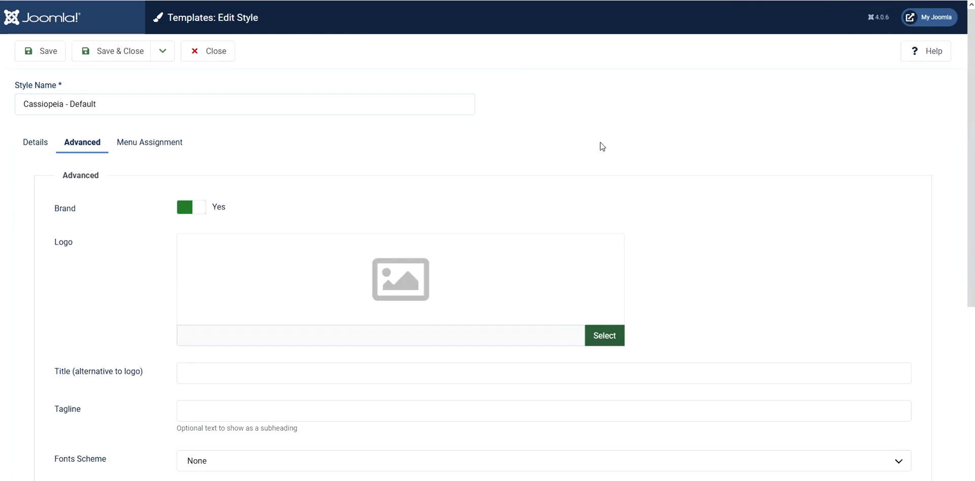
Enable Sticky Header in the advanced settings of the Cassiopeia - Default style and save the style.
scroll(607, 147, "down", 1)
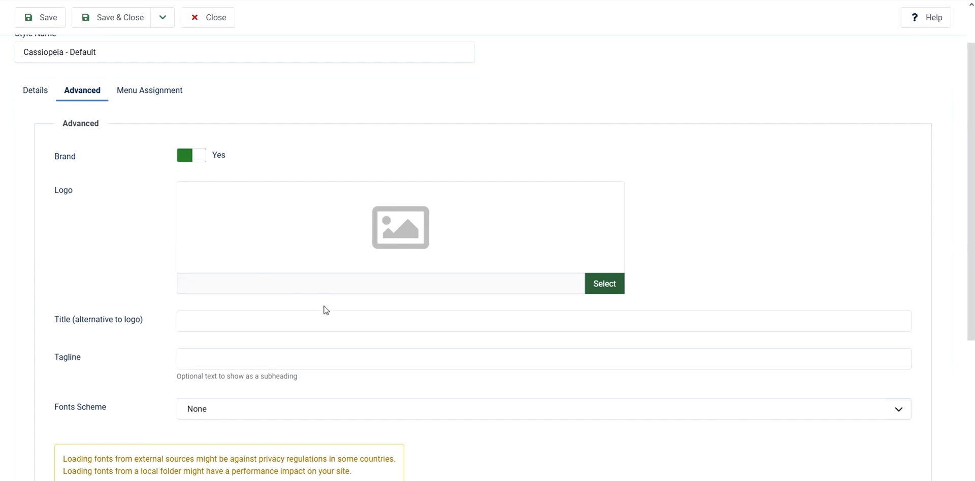
scroll(326, 307, "down", 1)
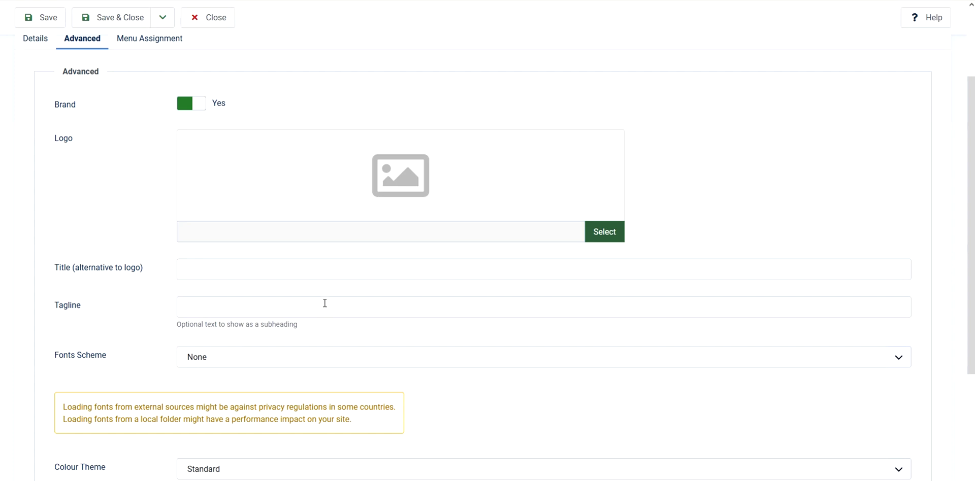
scroll(325, 303, "down", 1)
scroll(325, 308, "down", 2)
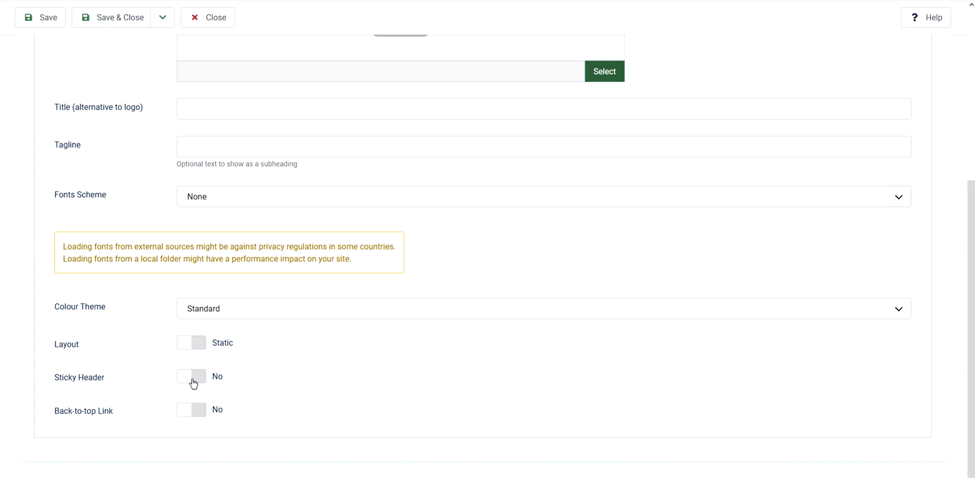
left_click(190, 383)
left_click(34, 23)
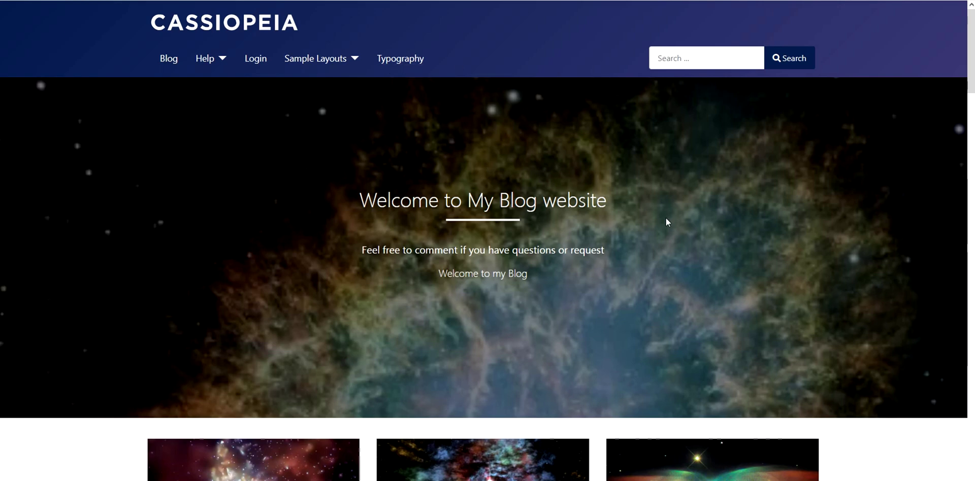
Switch to the public blog home page and check the header's sticky behaviour down to the footer.
scroll(667, 223, "down", 5)
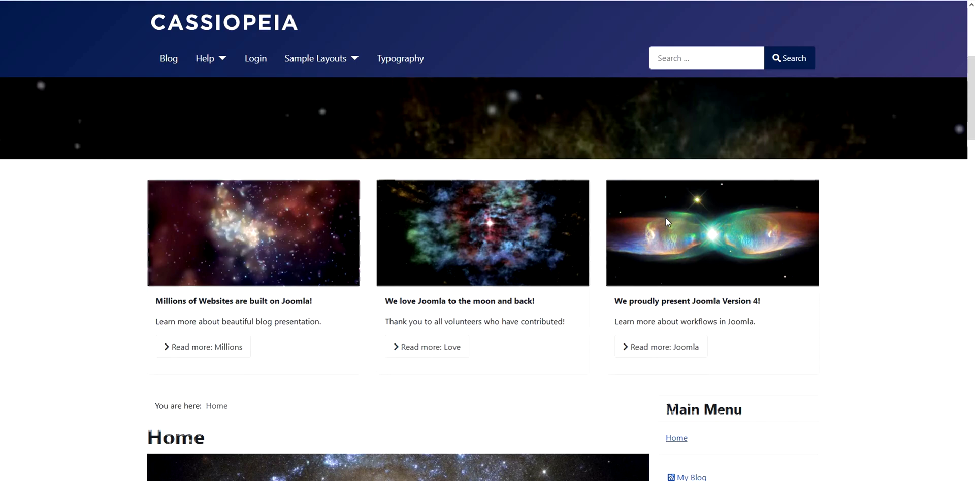
scroll(666, 218, "down", 7)
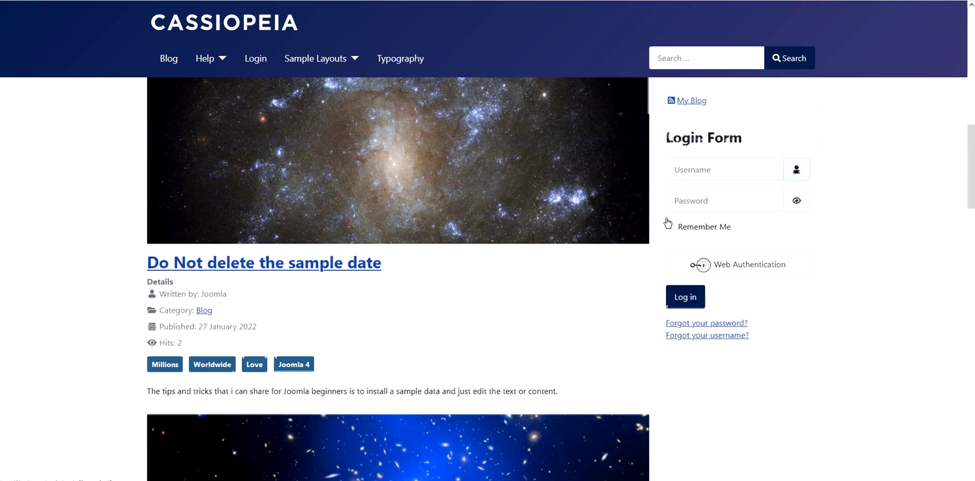
scroll(667, 222, "down", 8)
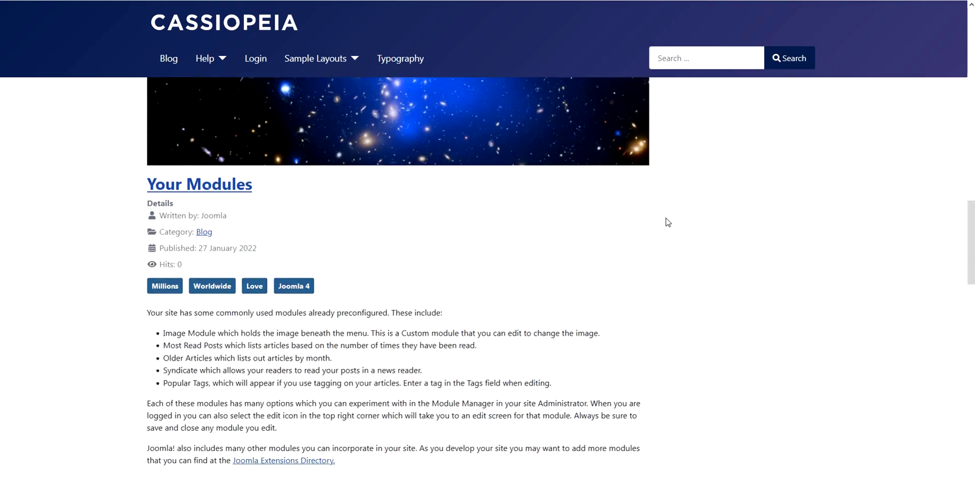
scroll(666, 222, "down", 20)
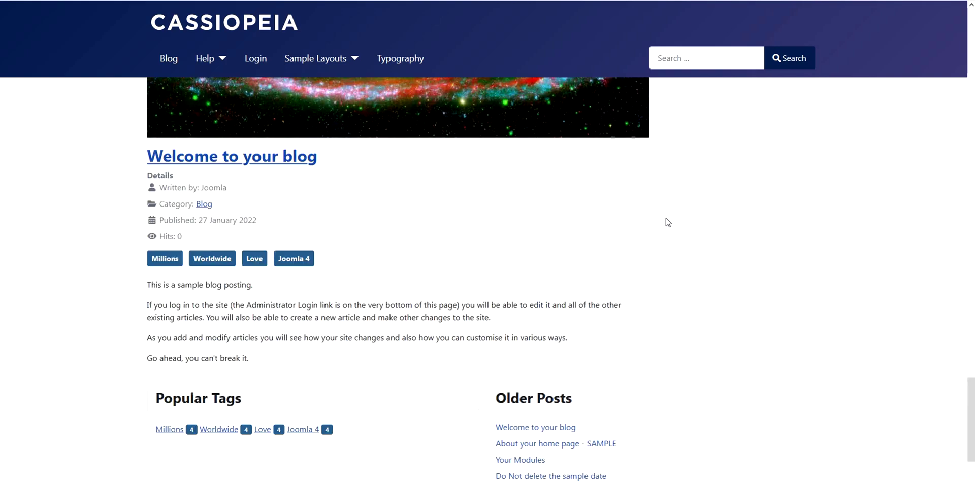
scroll(668, 223, "down", 2)
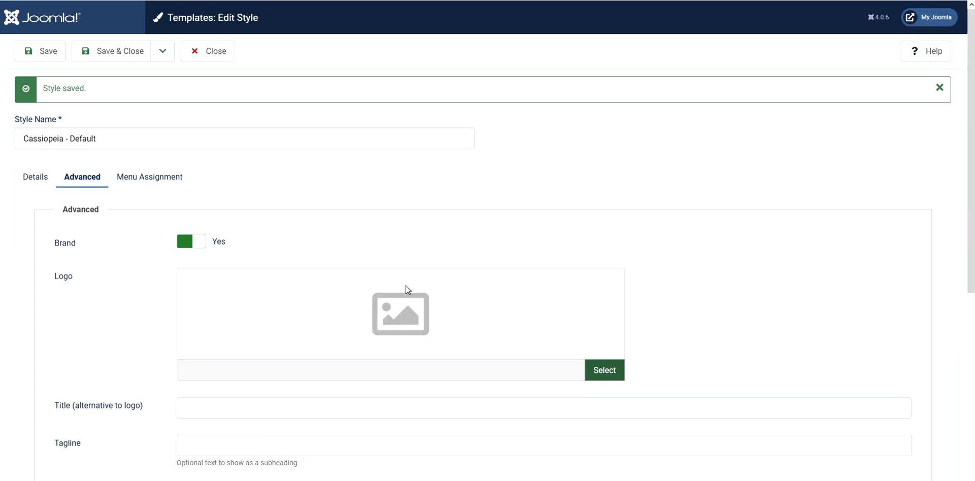
scroll(406, 288, "down", 3)
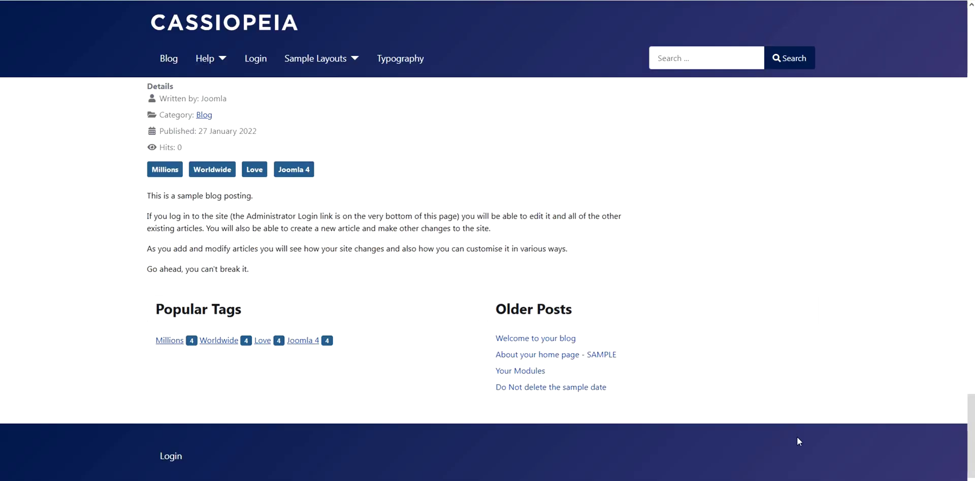
Check that the header stays in place while moving between the footer and the last two blog articles.
scroll(798, 444, "up", 15)
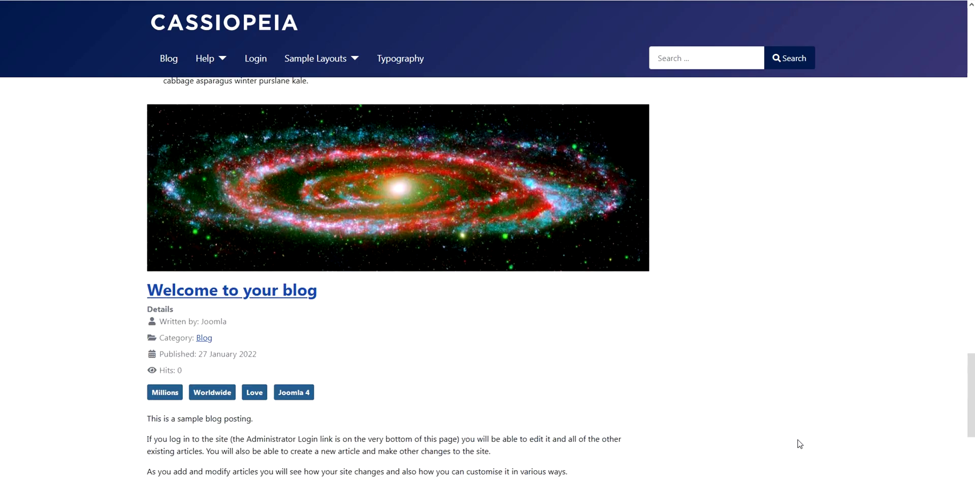
scroll(799, 444, "down", 15)
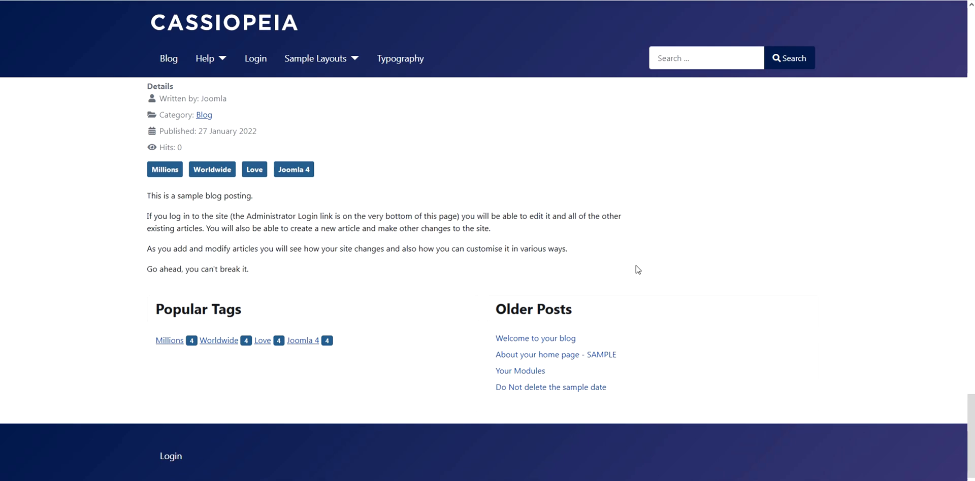
scroll(574, 271, "up", 3)
scroll(575, 271, "up", 3)
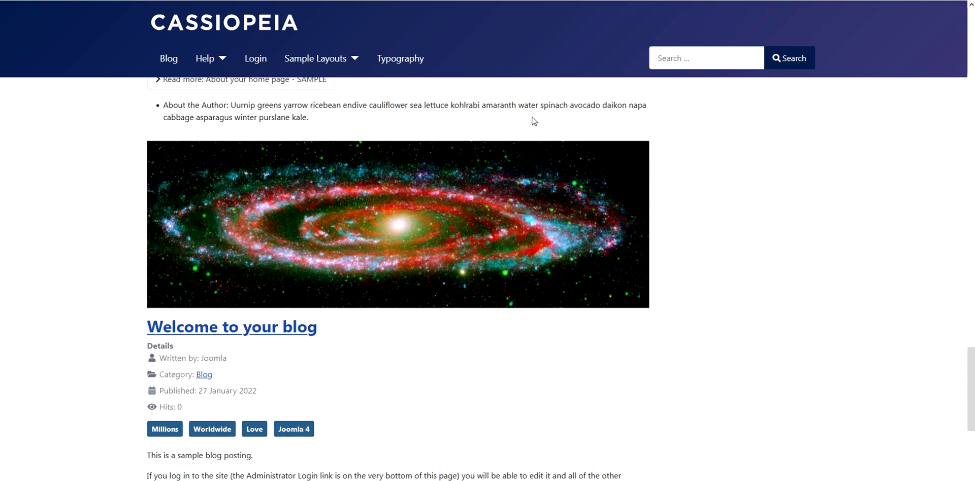
scroll(366, 68, "up", 6)
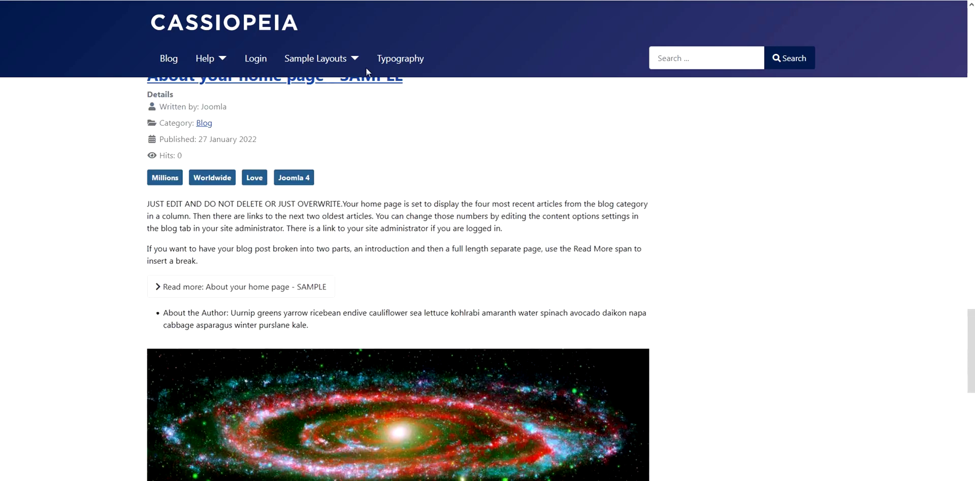
scroll(441, 325, "down", 6)
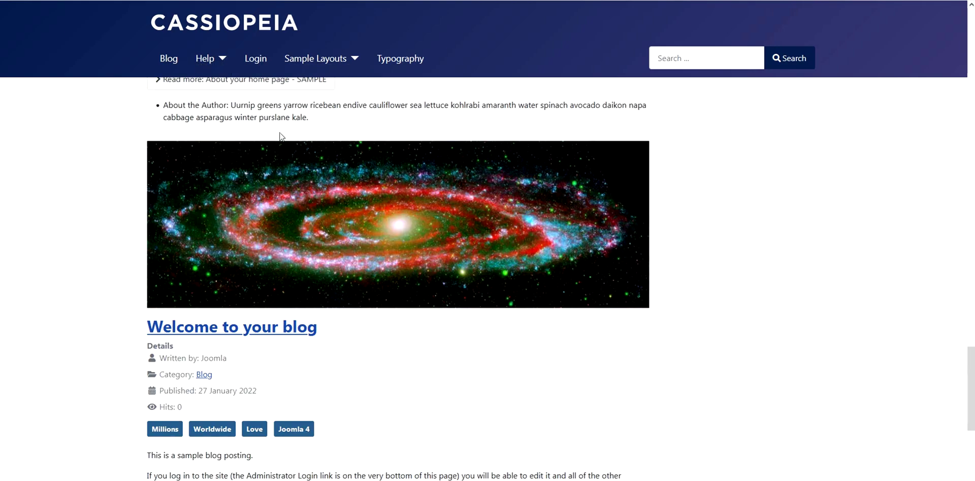
Enable Back-to-top Link in the advanced settings of the Cassiopeia - Default style and save the style.
scroll(626, 271, "down", 5)
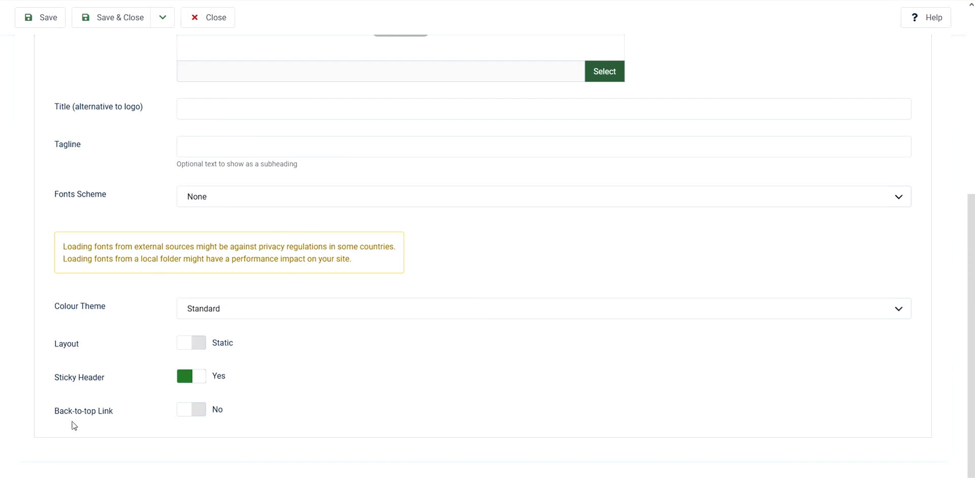
left_click(185, 414)
left_click(47, 24)
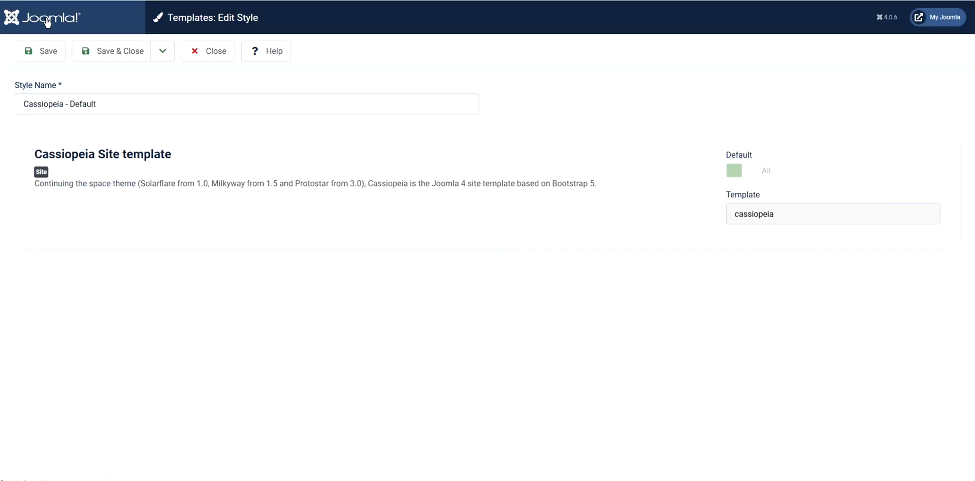
Open the public blog home page, go down to the footer and test the back-to-top link.
left_click(931, 23)
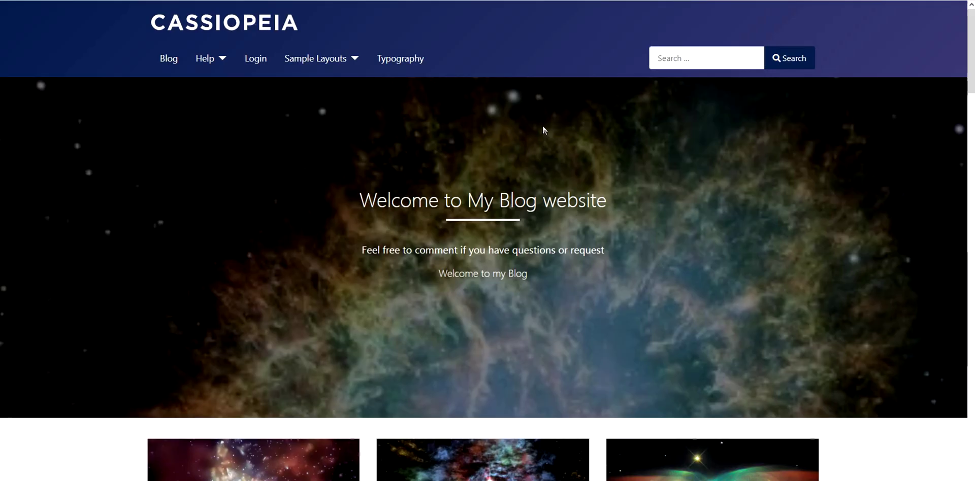
scroll(508, 98, "down", 5)
scroll(512, 105, "down", 20)
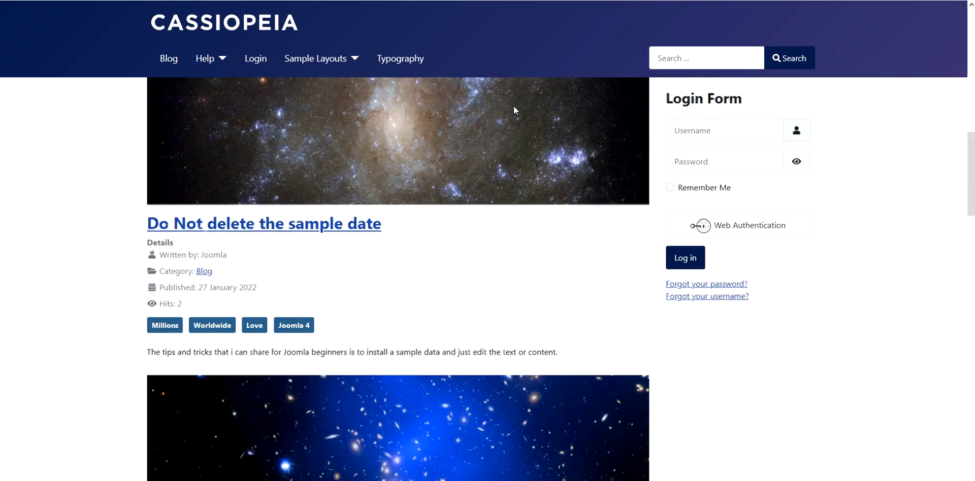
scroll(519, 112, "down", 10)
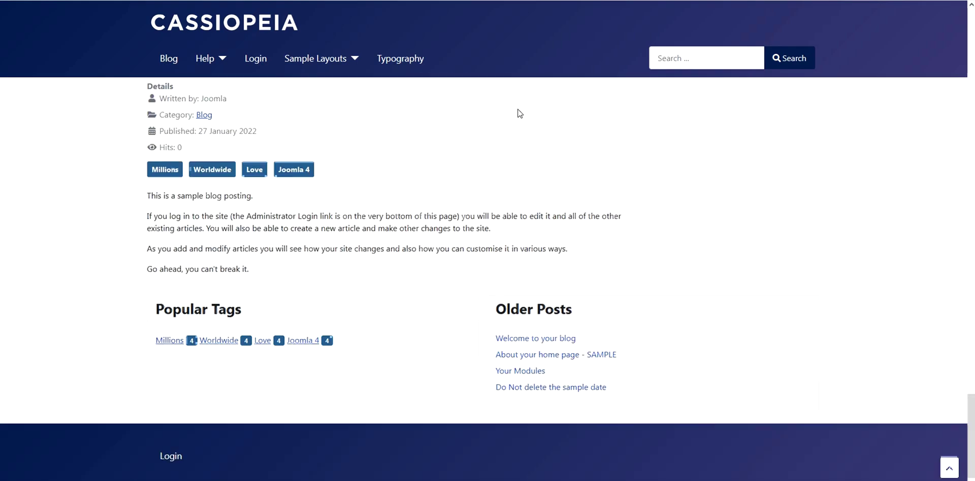
left_click(949, 468)
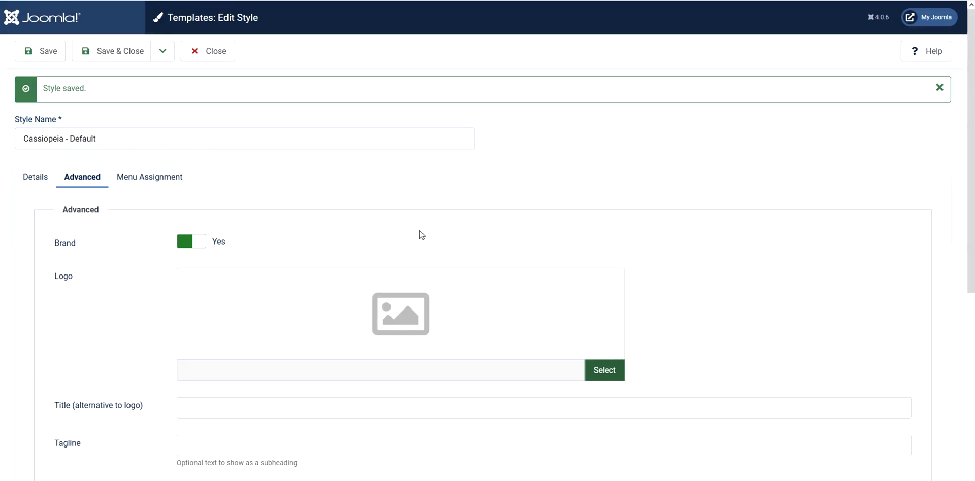
Try the style's Layout option as Fluid and back to Static, and examine the static page margins on the blog home page.
scroll(414, 244, "down", 6)
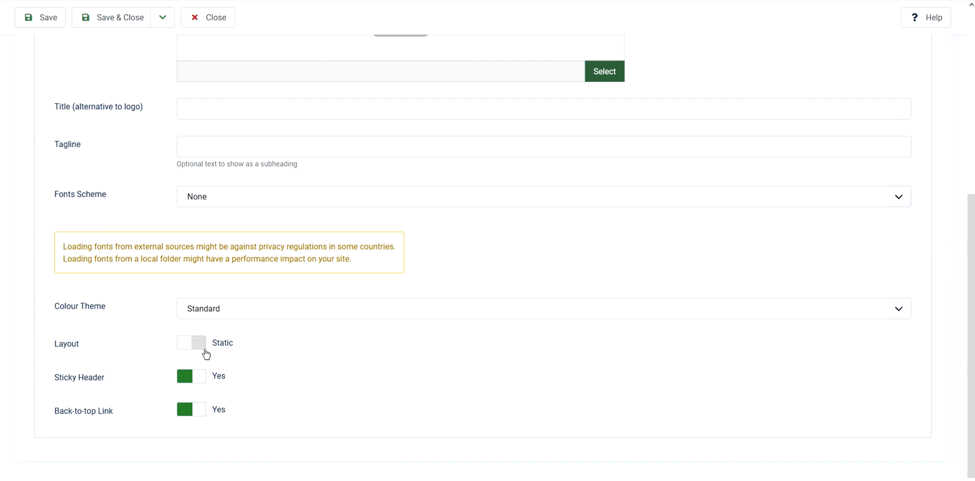
left_click(187, 347)
left_click(202, 347)
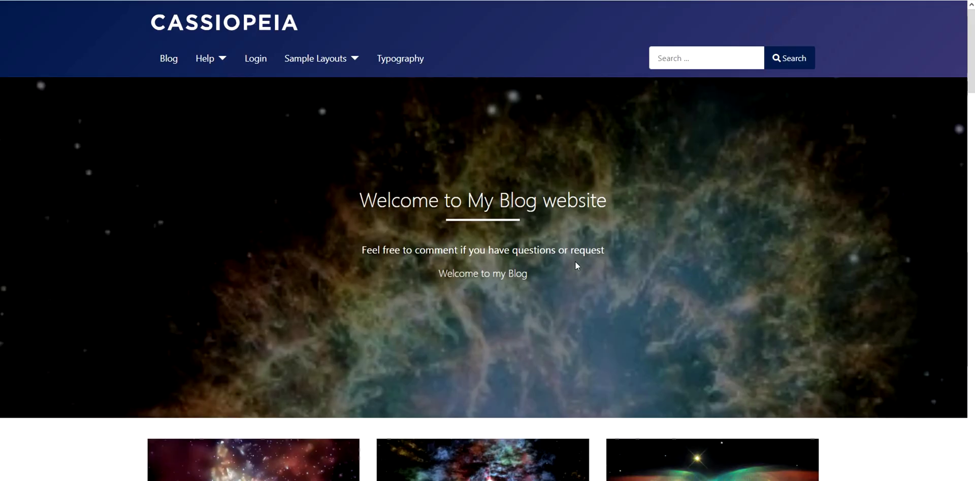
scroll(590, 271, "down", 6)
scroll(589, 275, "down", 2)
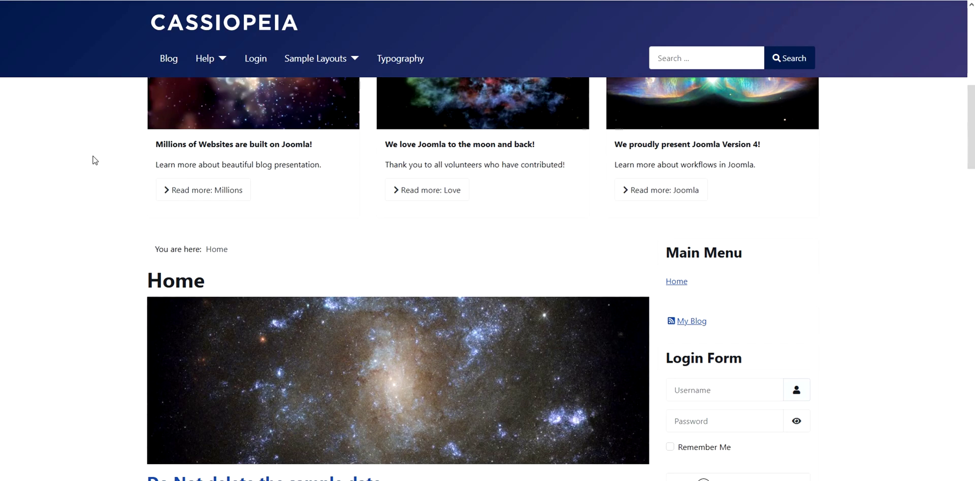
Set the Cassiopeia - Default style's Layout to Fluid and save the style.
scroll(317, 248, "down", 3)
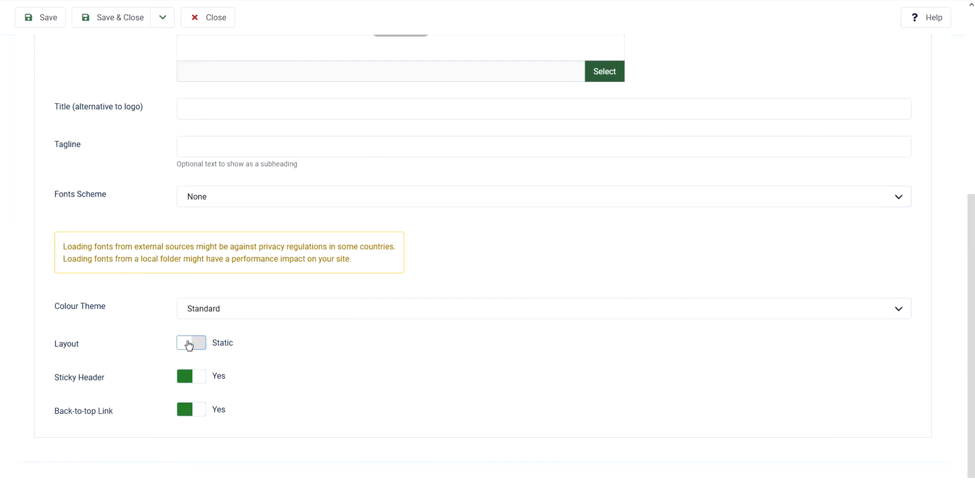
left_click(189, 345)
left_click(42, 24)
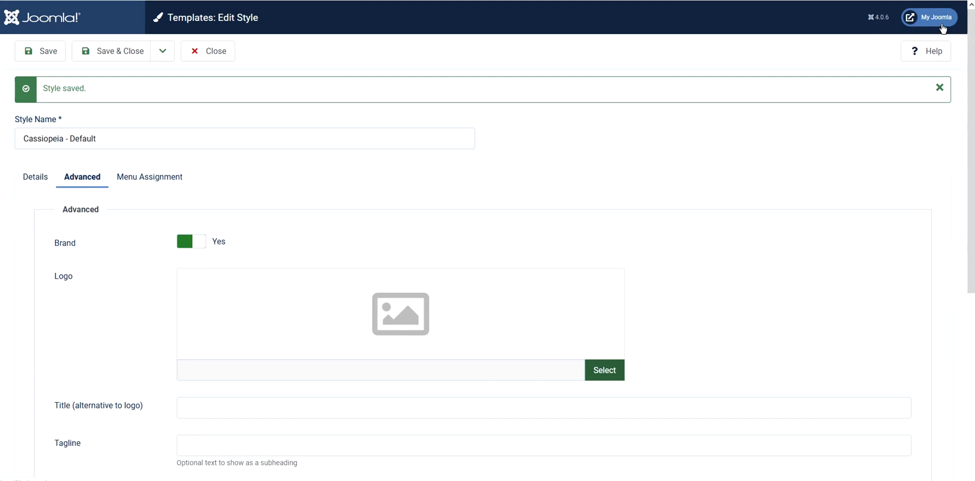
Open the public blog home page, examine the fluid layout down to the footer, and return to the page start with the back-to-top link.
left_click(941, 25)
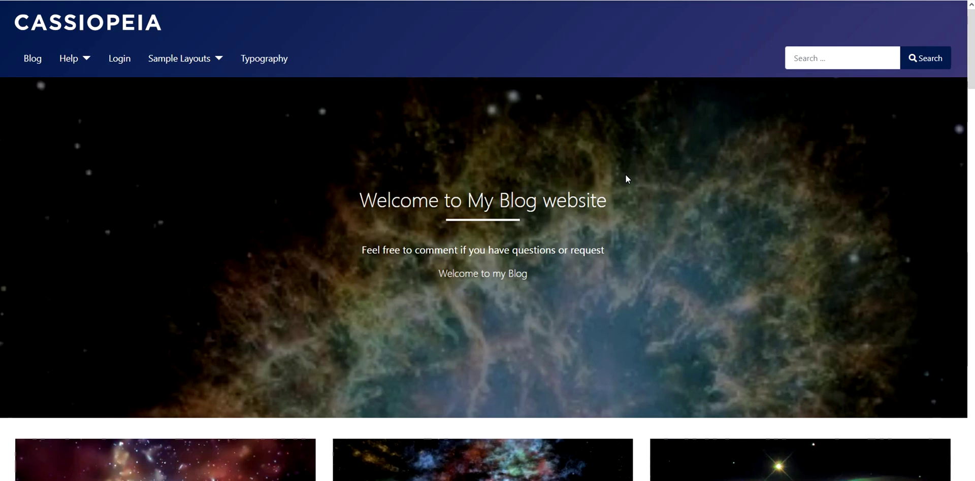
scroll(625, 175, "down", 6)
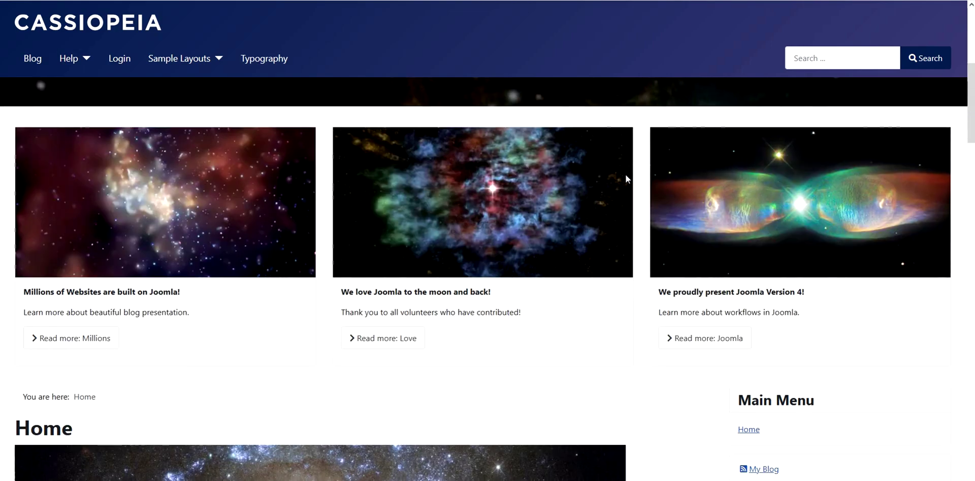
scroll(626, 178, "down", 2)
scroll(627, 179, "down", 2)
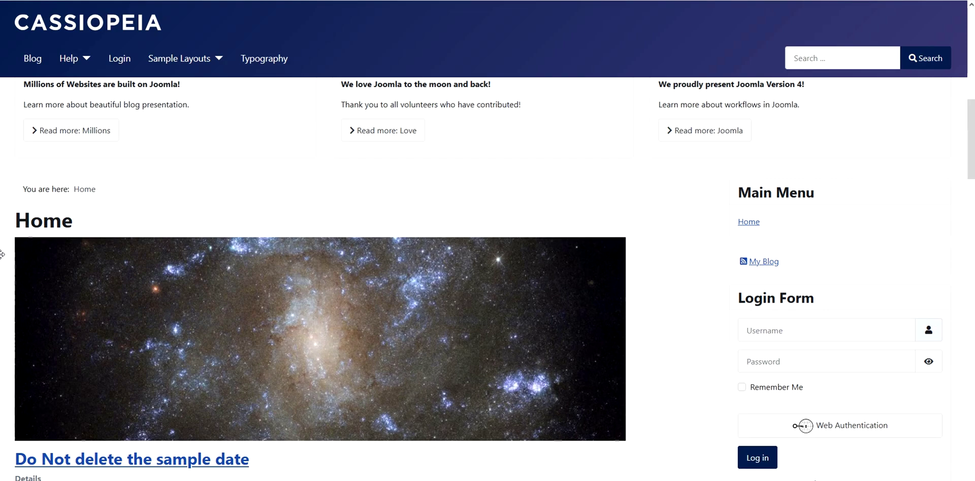
scroll(865, 261, "down", 8)
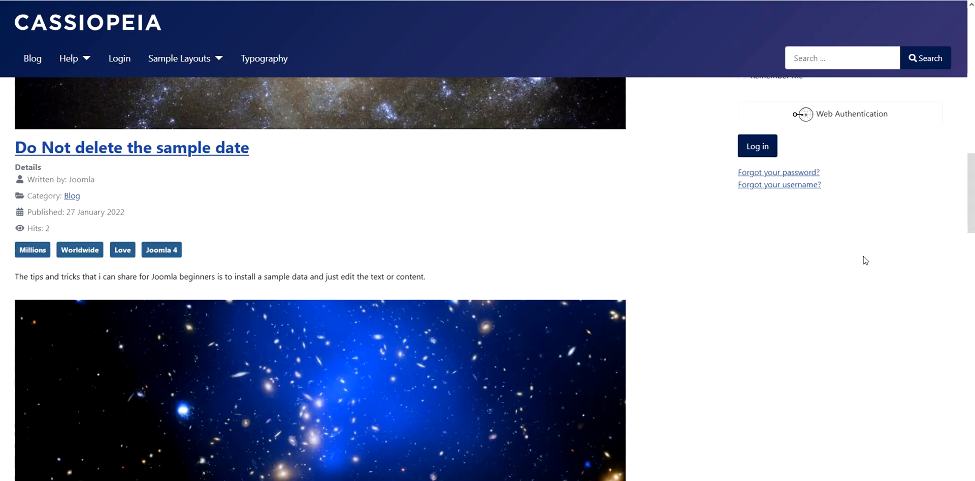
scroll(866, 260, "down", 20)
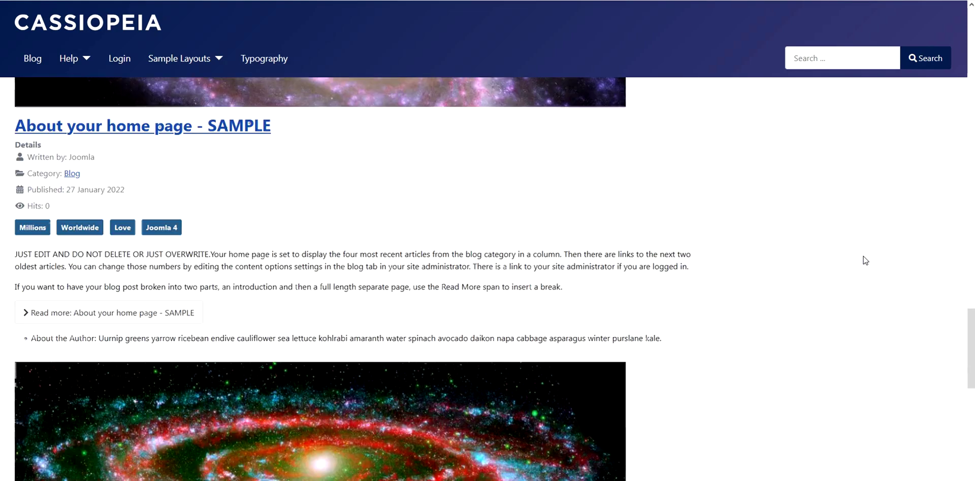
scroll(866, 260, "down", 5)
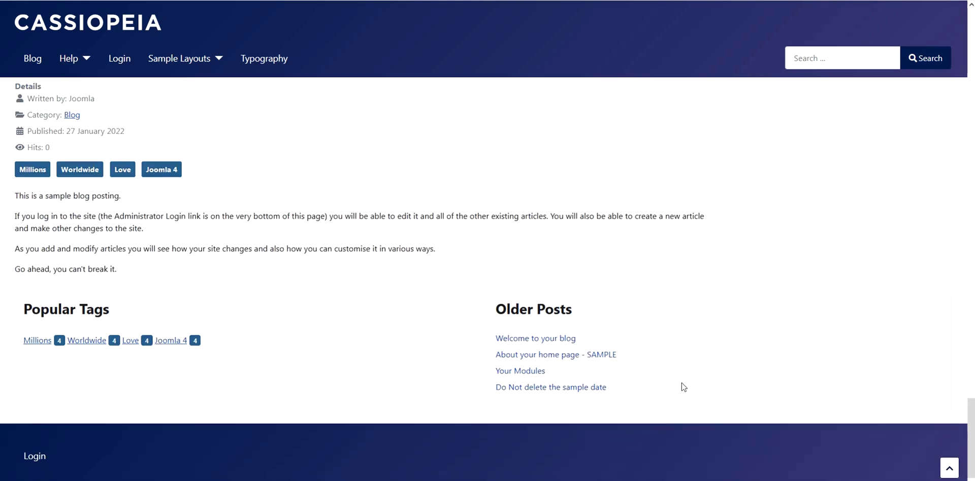
left_click(948, 468)
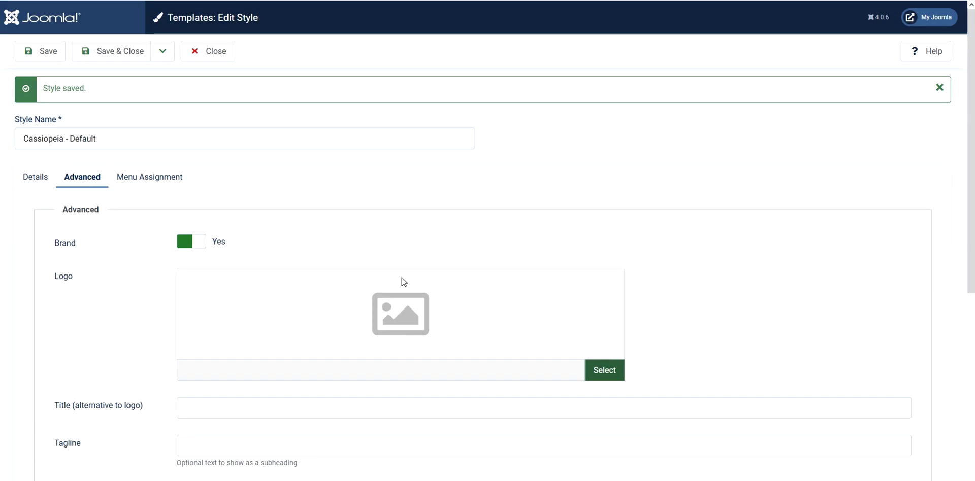
Review the style's advanced settings and check the standard colour theme on the blog home page from the header down.
scroll(402, 279, "down", 3)
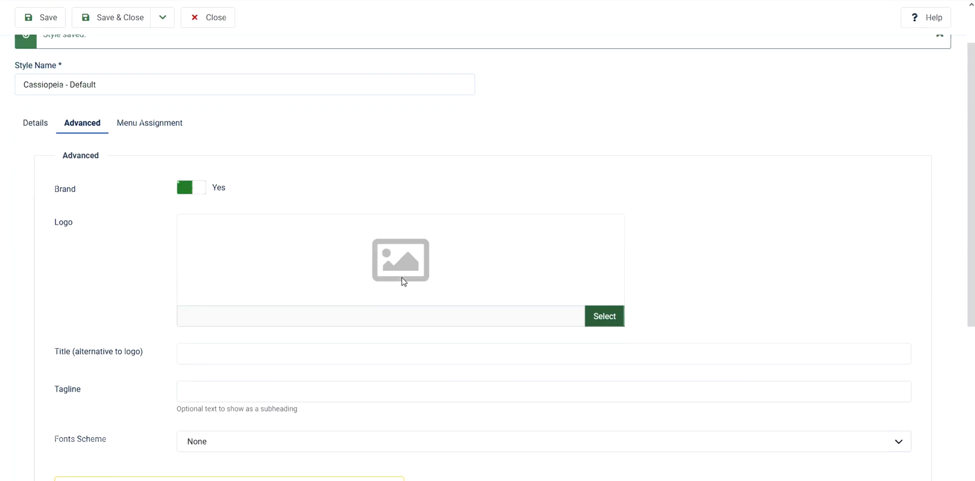
scroll(403, 283, "down", 3)
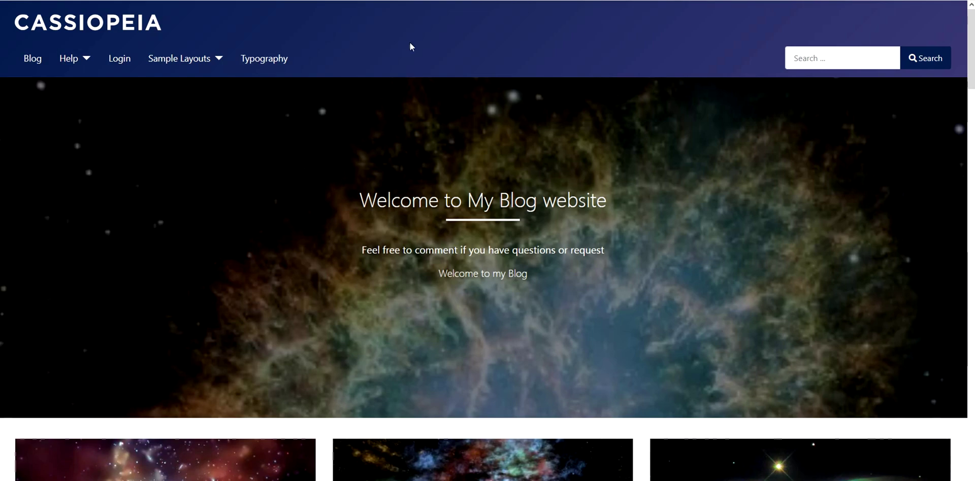
scroll(420, 53, "down", 10)
scroll(421, 59, "down", 13)
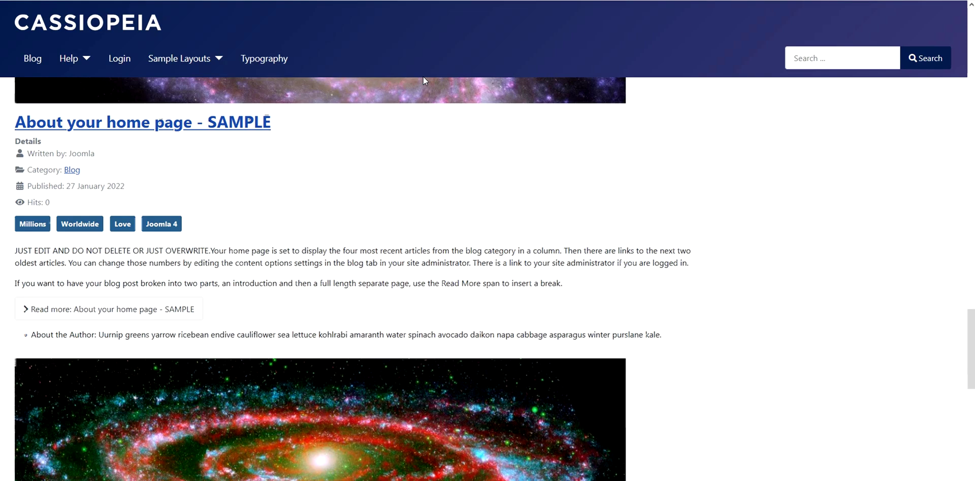
scroll(424, 203, "down", 5)
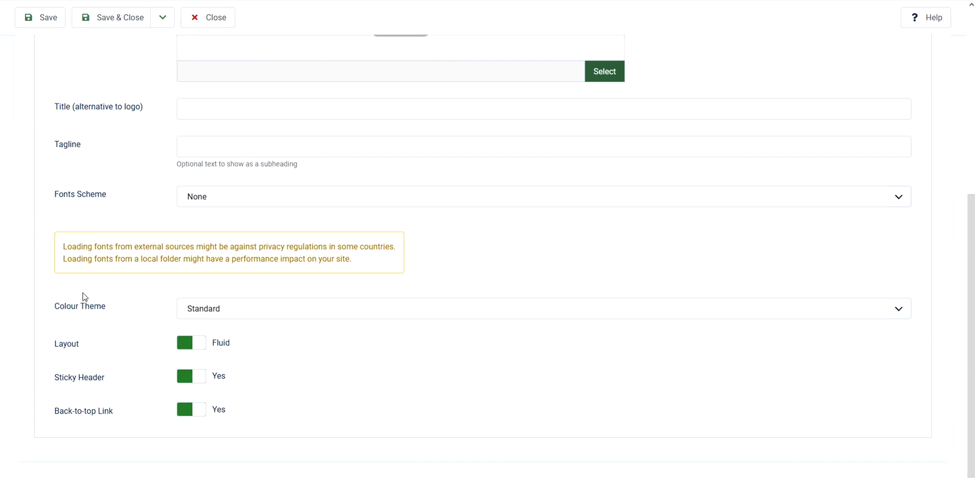
Set the Colour Theme of the Cassiopeia - Default style to Alternative and save the style.
left_click(238, 317)
left_click(220, 342)
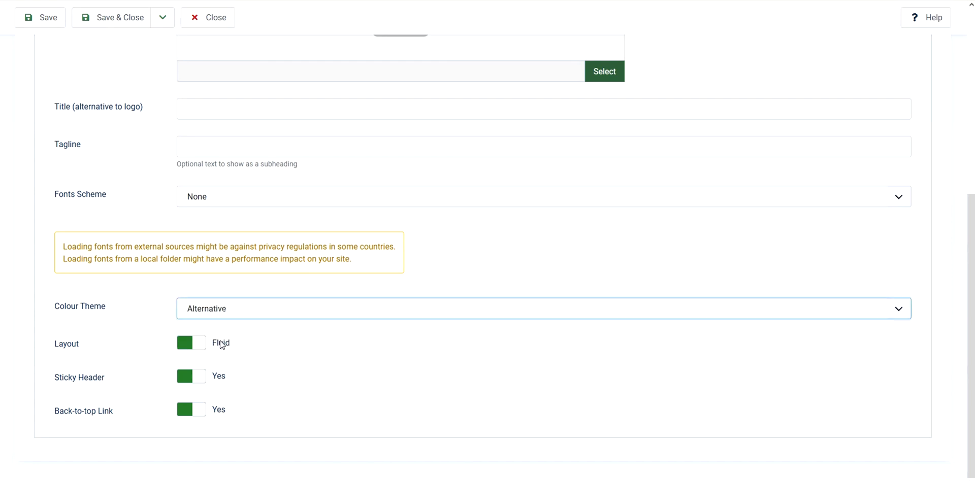
left_click(40, 24)
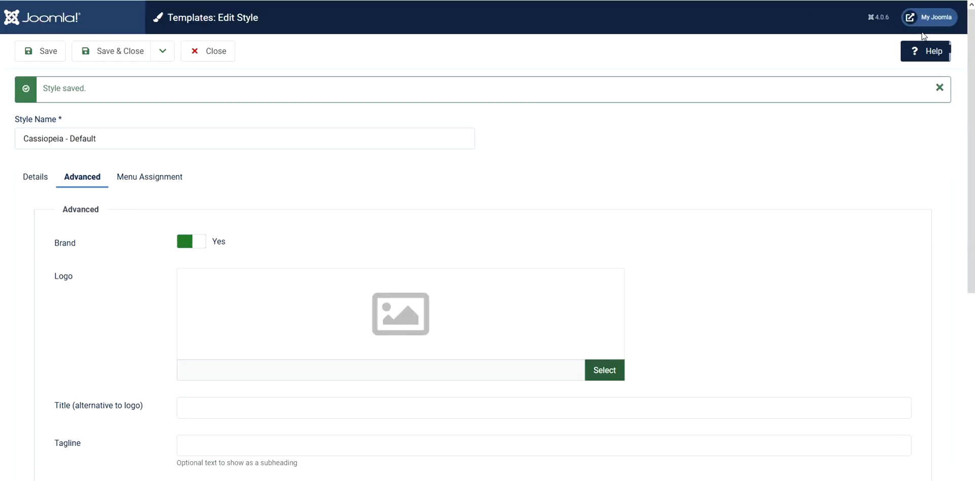
Open the public blog home page and examine the alternative colour theme from the header to the footer.
left_click(930, 17)
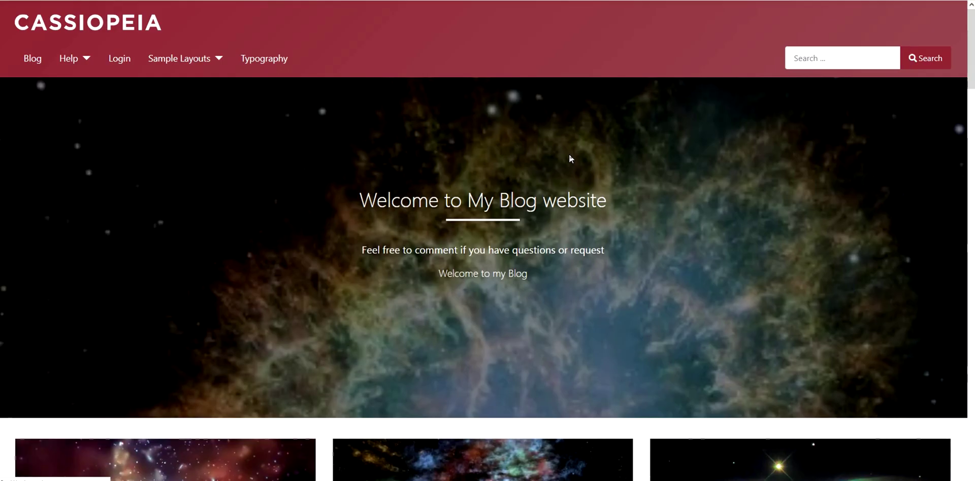
scroll(574, 153, "down", 3)
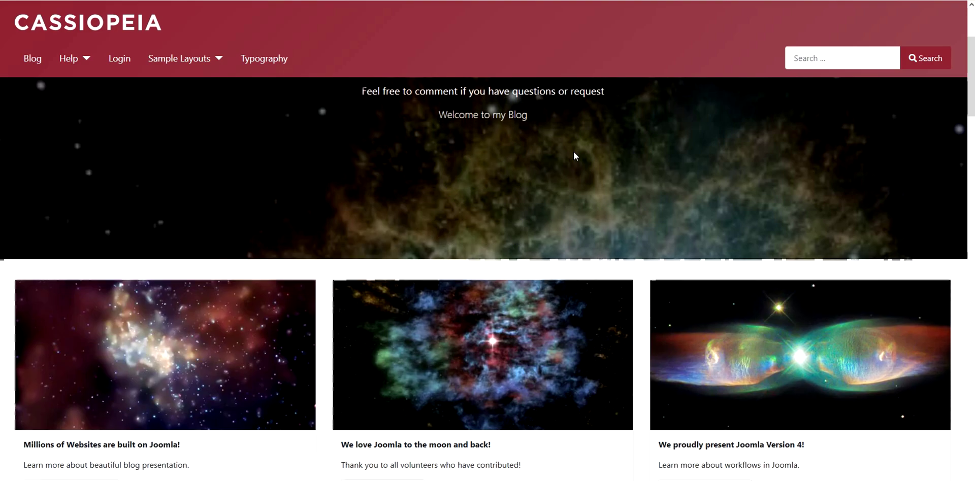
scroll(574, 153, "down", 20)
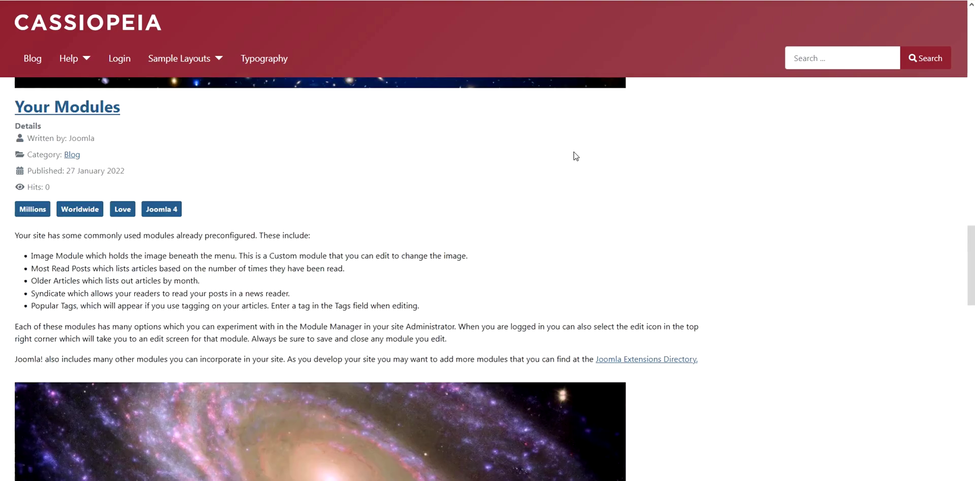
scroll(575, 155, "down", 20)
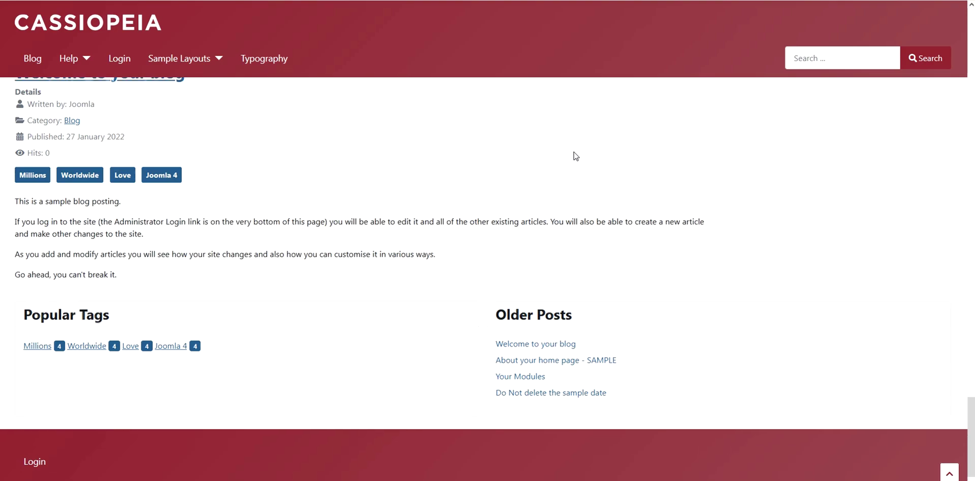
scroll(575, 156, "down", 1)
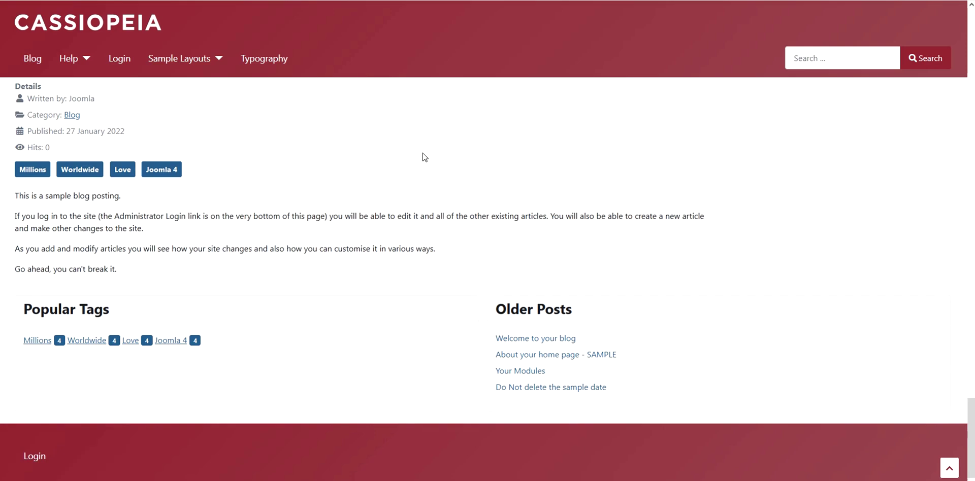
scroll(425, 157, "up", 15)
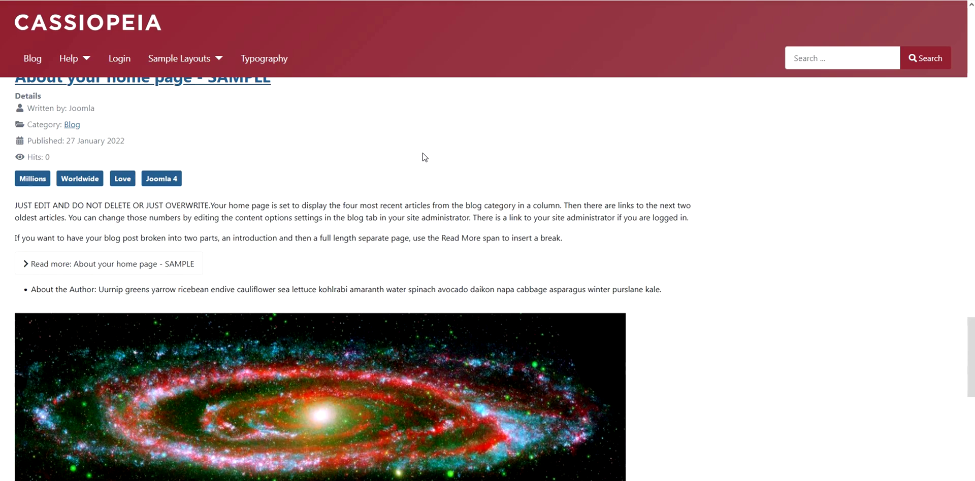
Examine the sticky header and alternative colours throughout the blog home page down to the footer, and return to the page start with the back-to-top link.
scroll(424, 157, "up", 4)
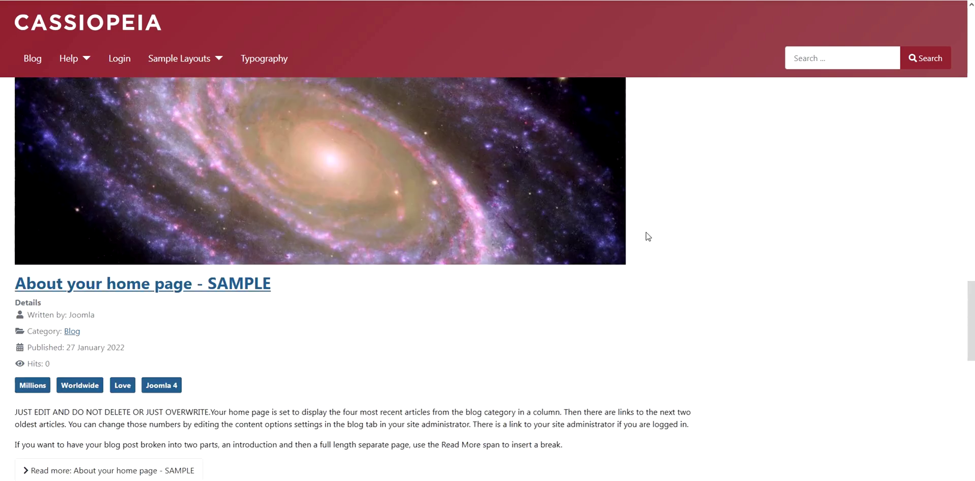
scroll(647, 238, "down", 13)
scroll(649, 242, "down", 3)
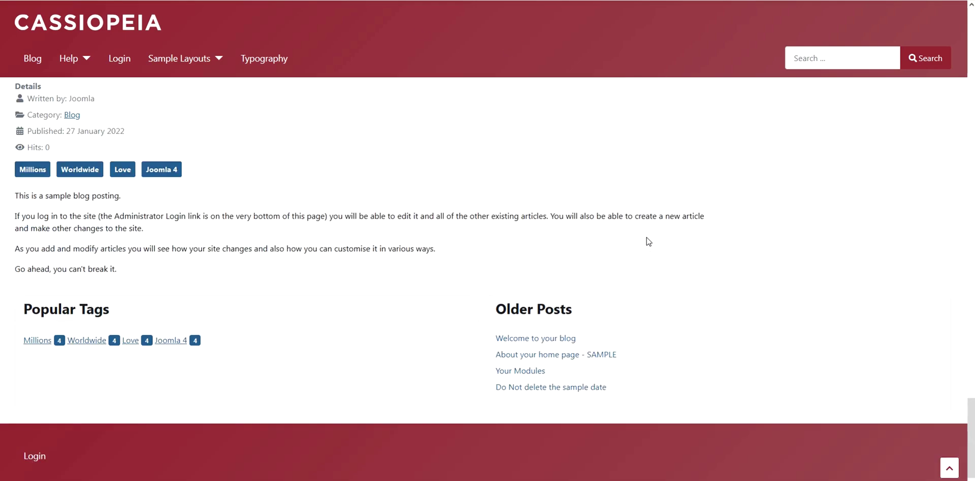
scroll(648, 241, "up", 20)
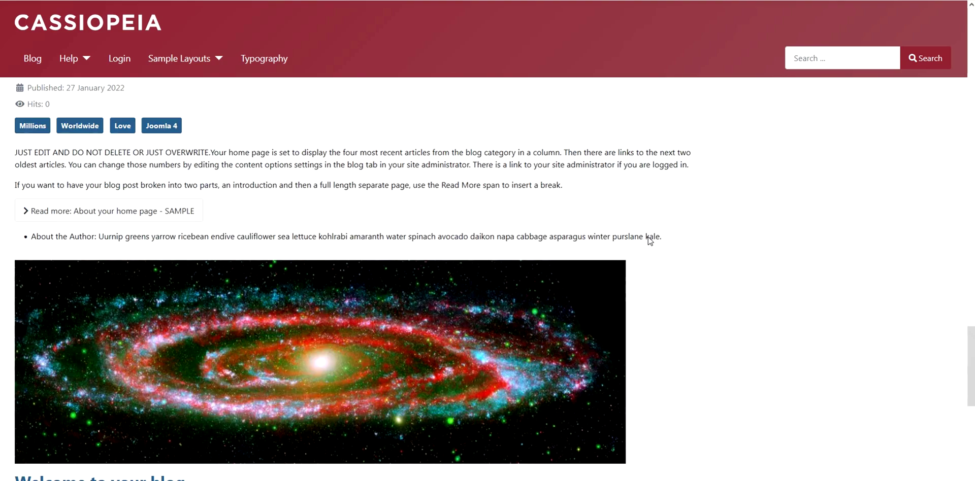
scroll(649, 240, "up", 15)
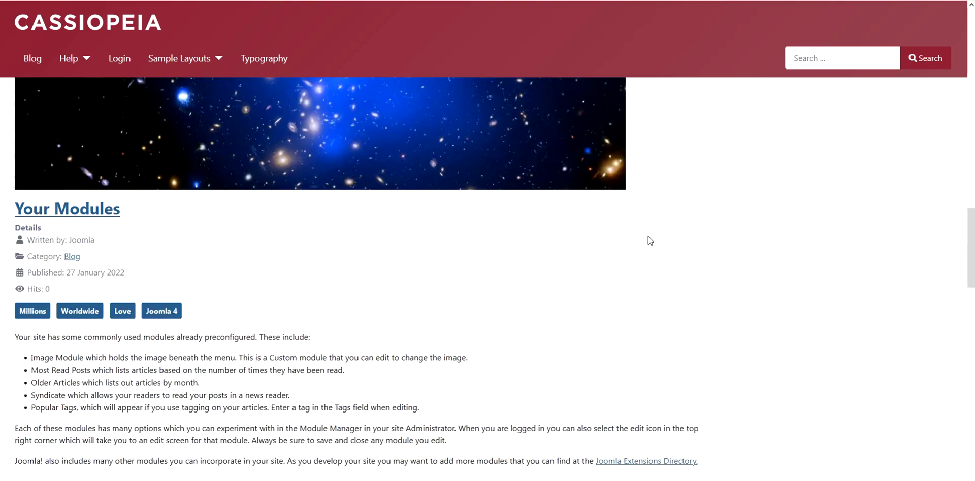
scroll(650, 238, "up", 5)
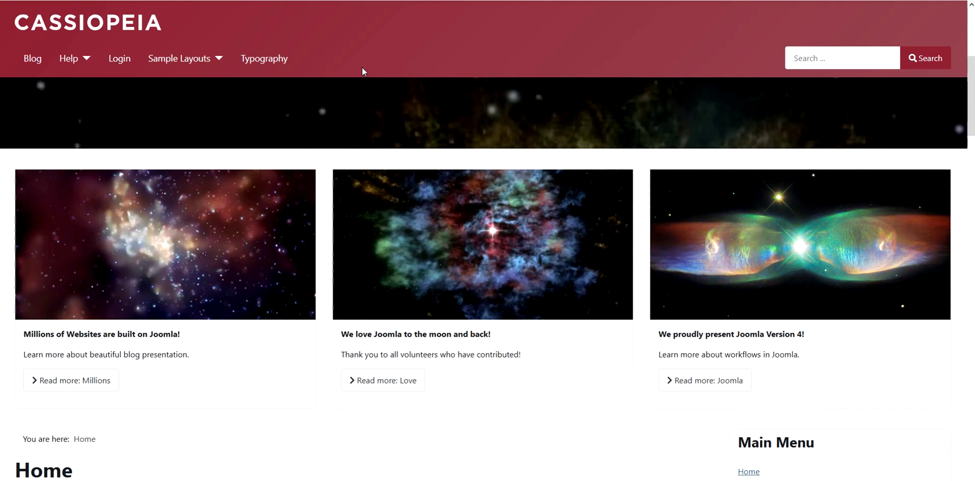
scroll(363, 68, "down", 18)
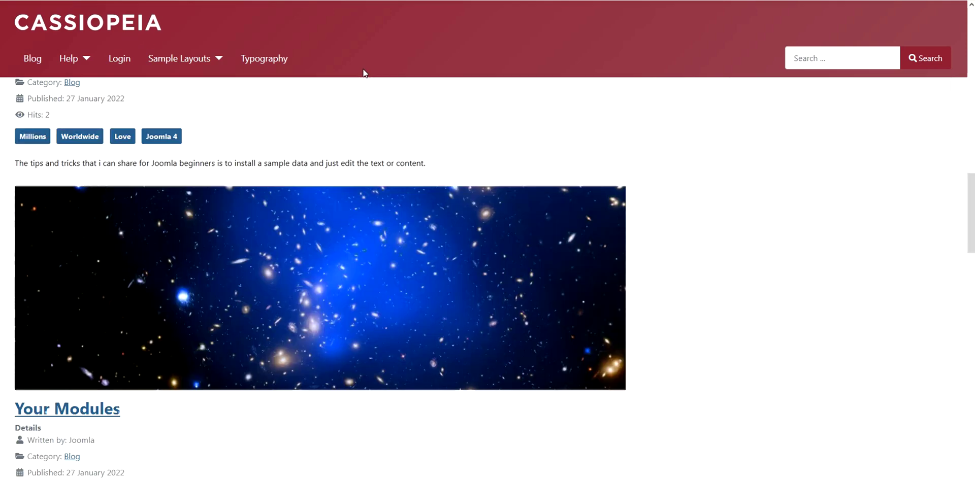
scroll(788, 308, "down", 15)
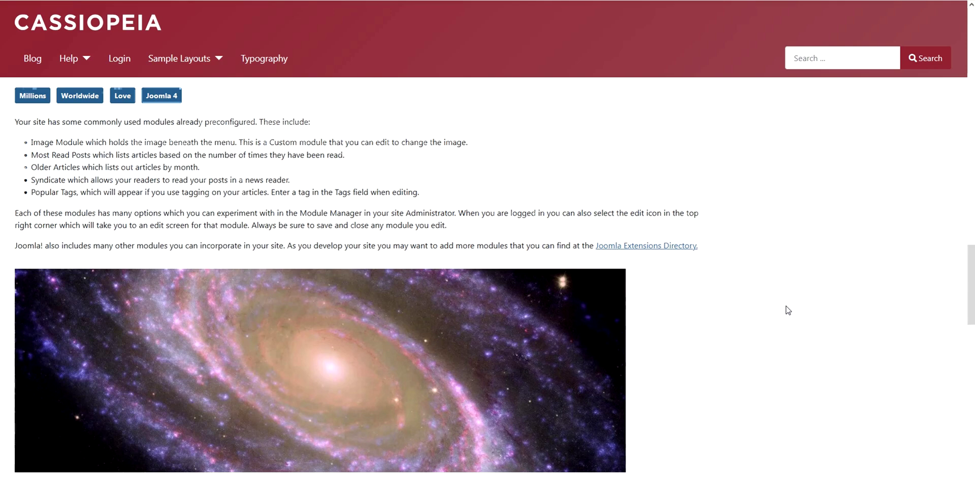
scroll(787, 308, "down", 5)
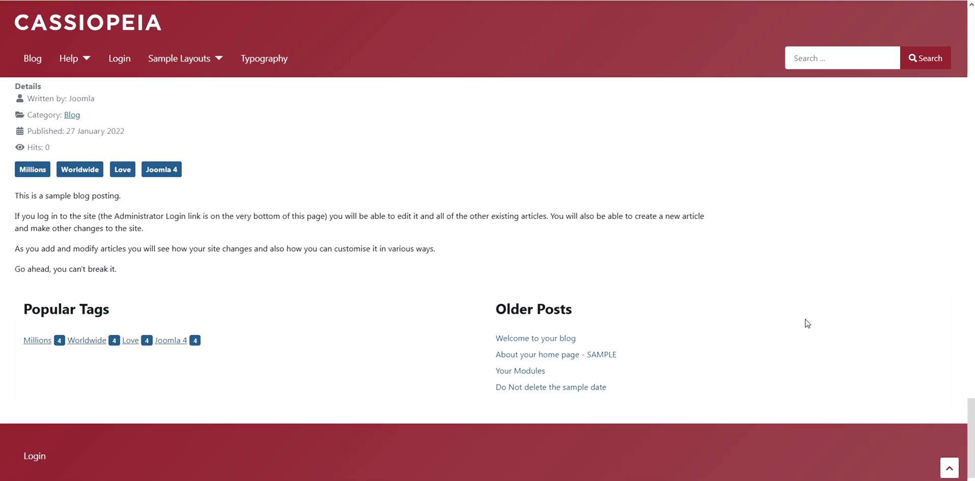
left_click(949, 468)
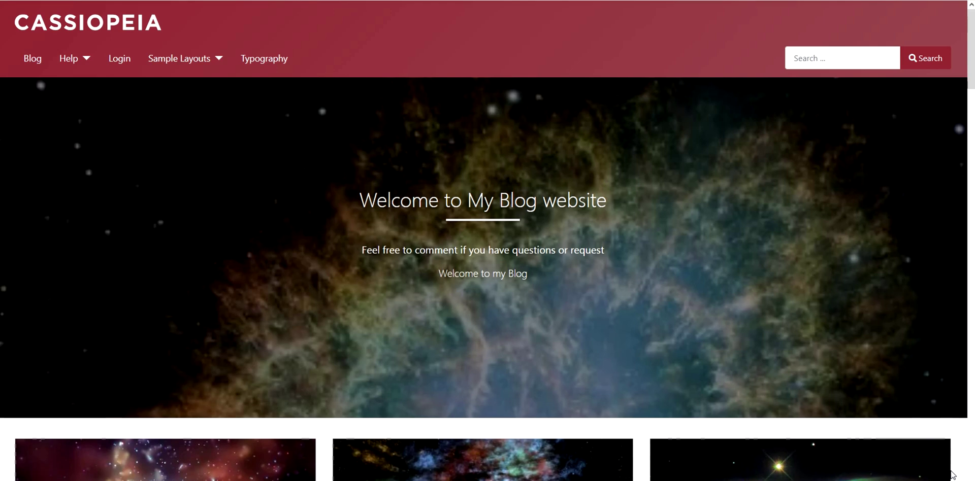